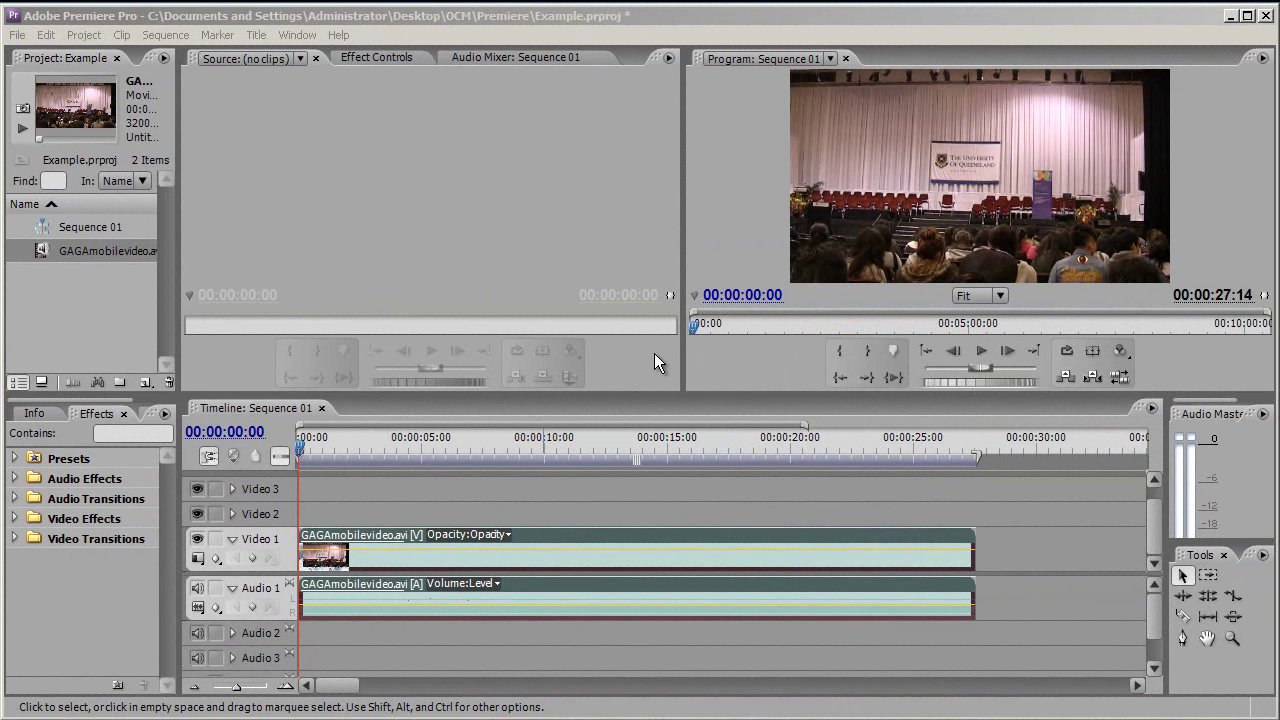
Step: Export the sequence through Adobe Media Encoder in QuickTime format with the PAL Widescreen Source to Streaming 512kbps preset
{"action": "left_click", "coordinate": [521, 536]}
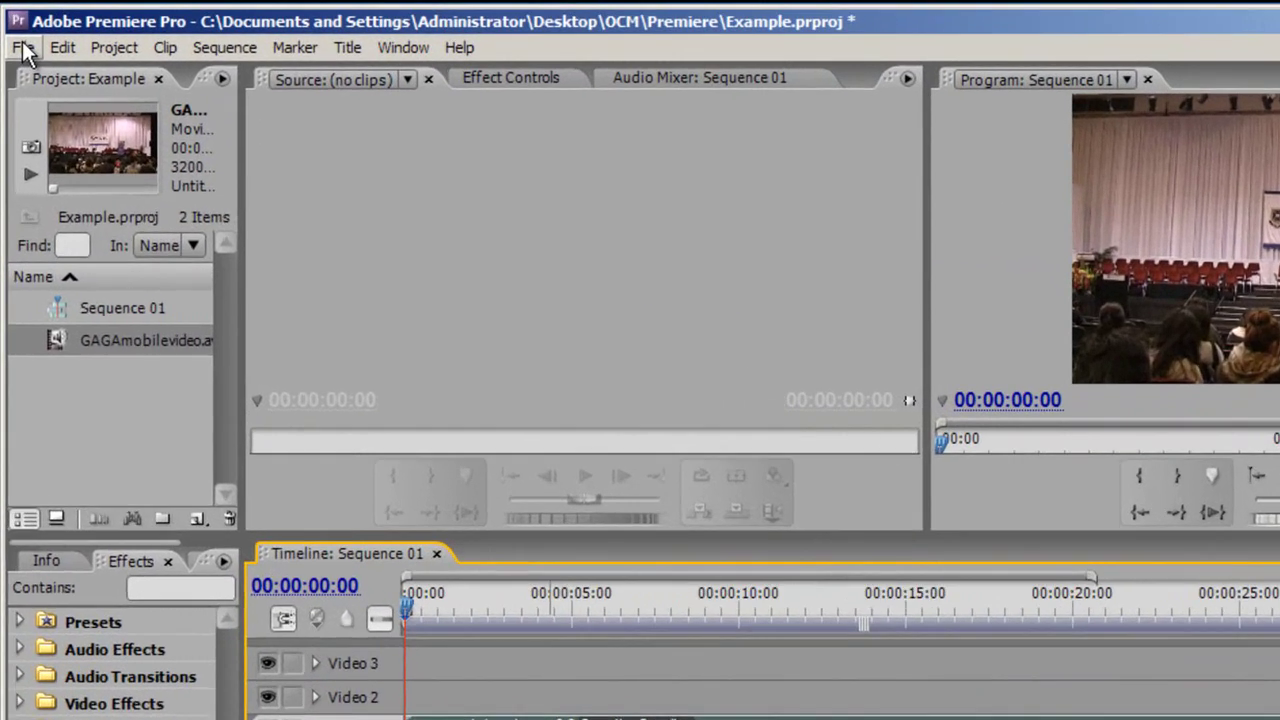
{"action": "left_click", "coordinate": [17, 36]}
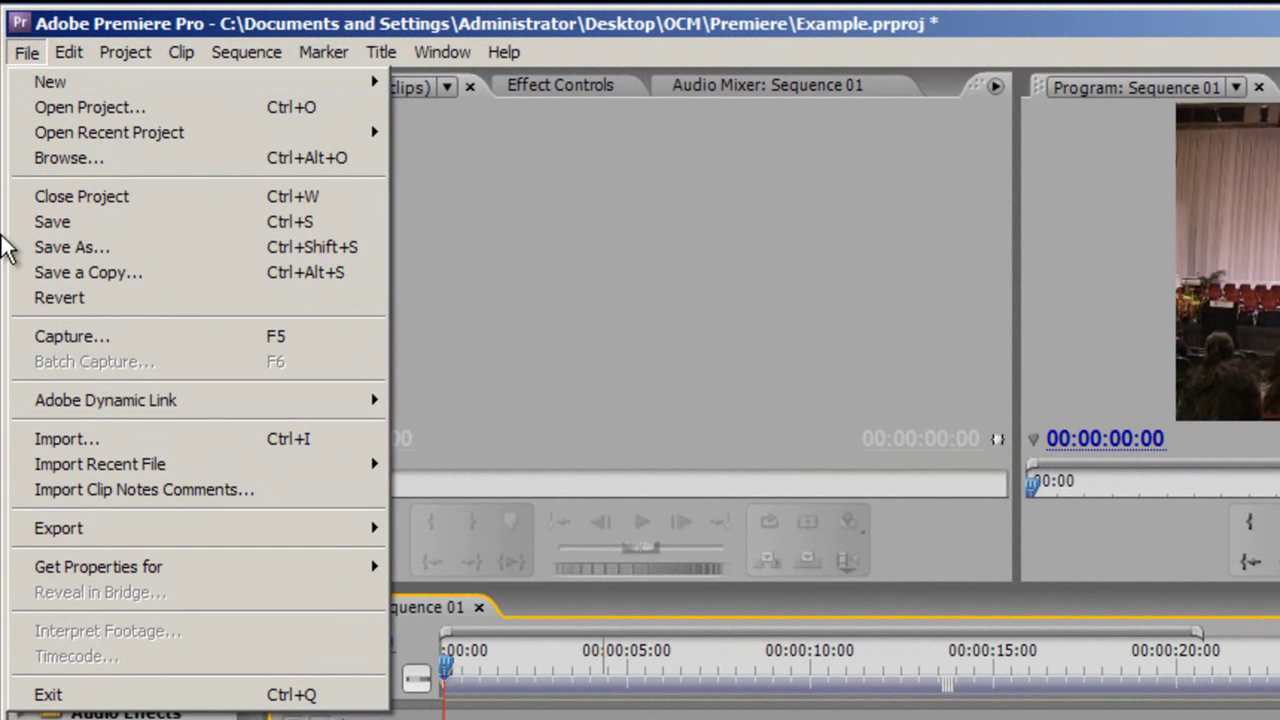
{"action": "mouse_move", "coordinate": [61, 528]}
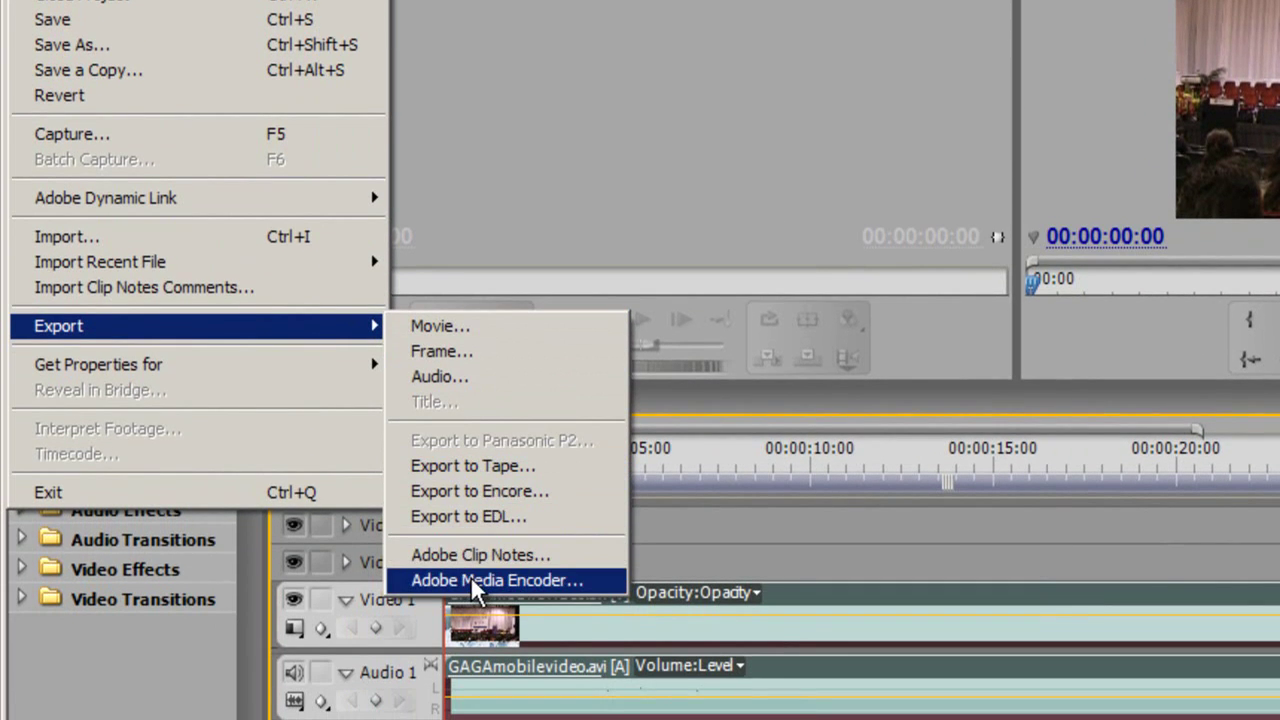
{"action": "left_click", "coordinate": [450, 580]}
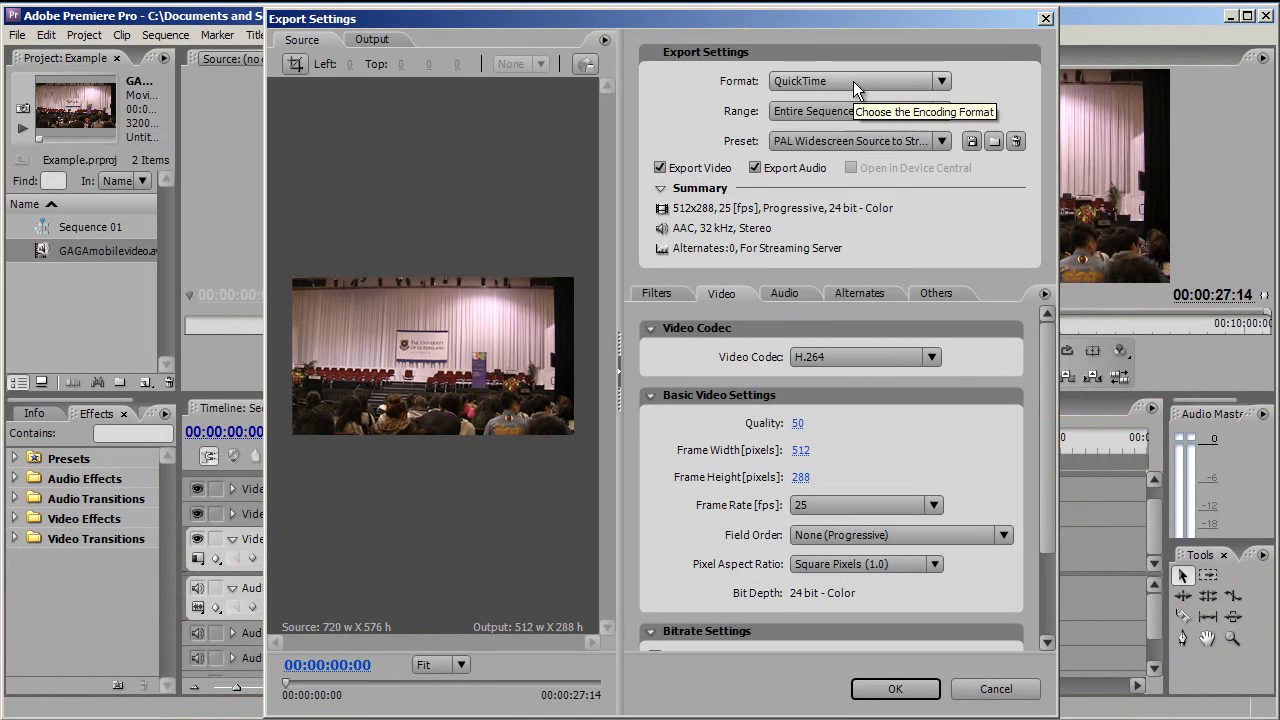
{"action": "left_click", "coordinate": [853, 81]}
{"action": "left_click", "coordinate": [828, 284]}
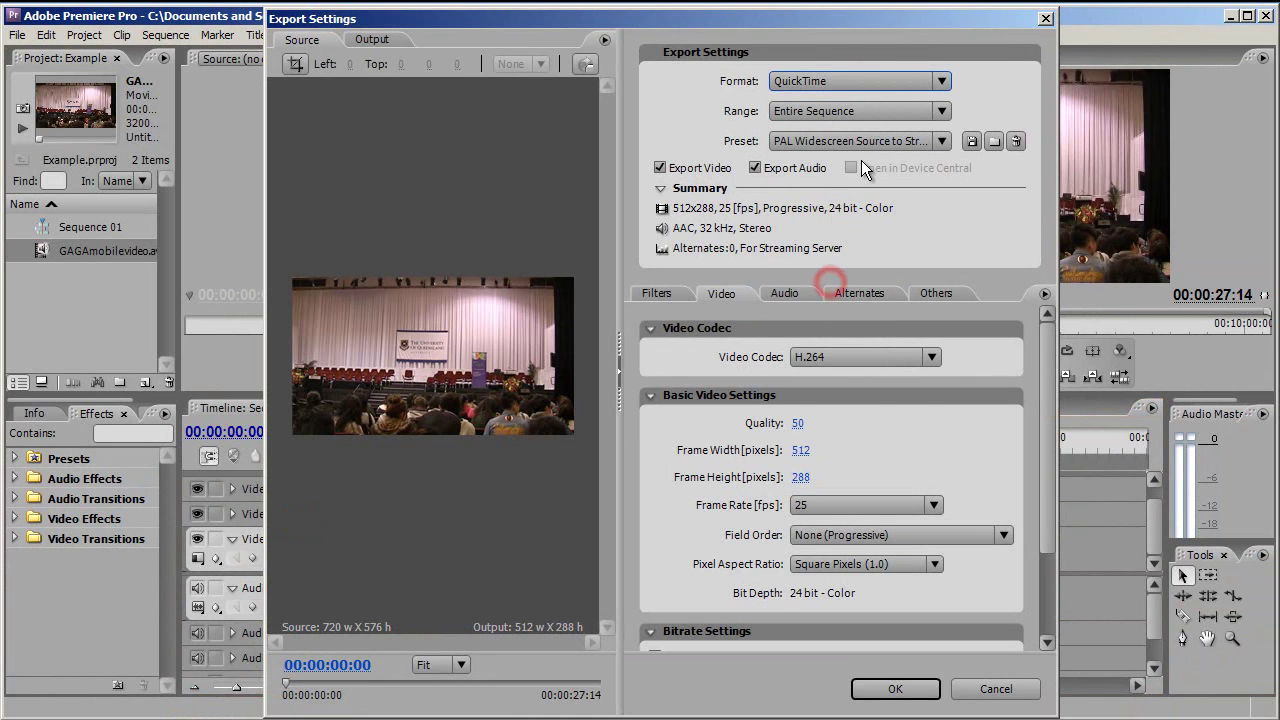
{"action": "left_click", "coordinate": [861, 143]}
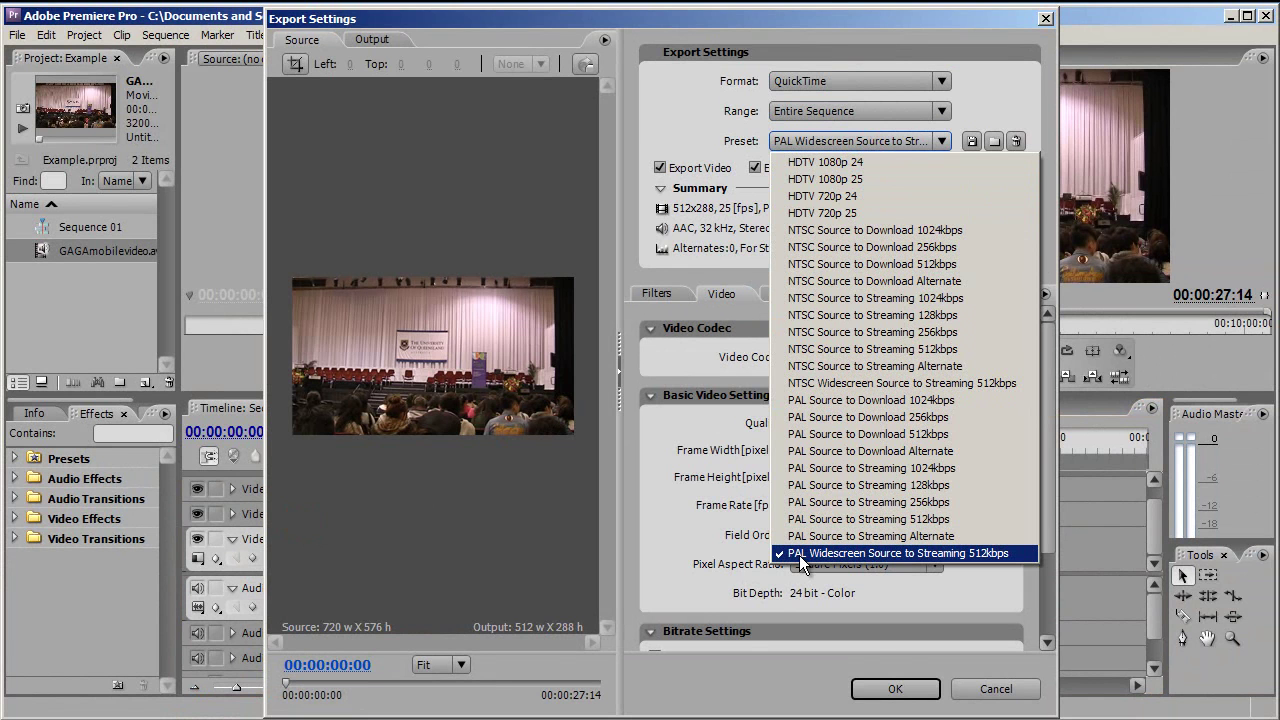
{"action": "left_click", "coordinate": [890, 688]}
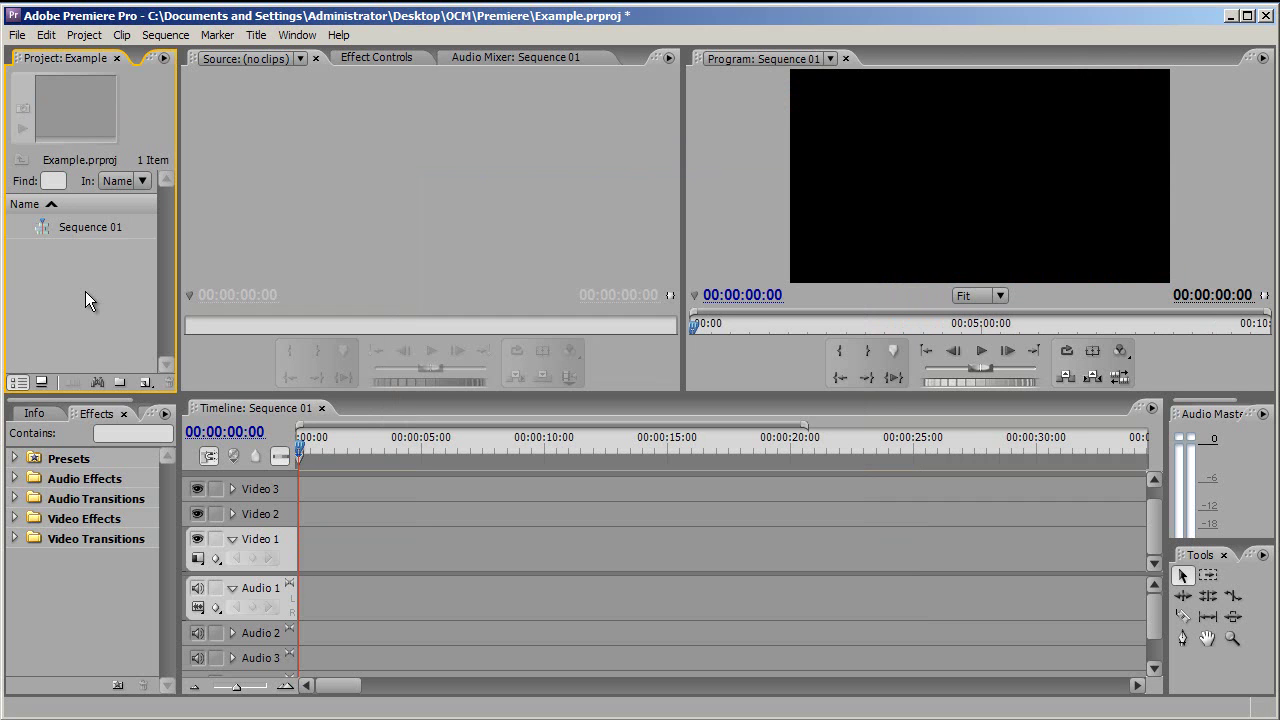
Step: Import GAGAmobilevideo.avi from the OCM folder into the project and place it at the start of the Video 1 track
{"action": "right_click", "coordinate": [85, 298]}
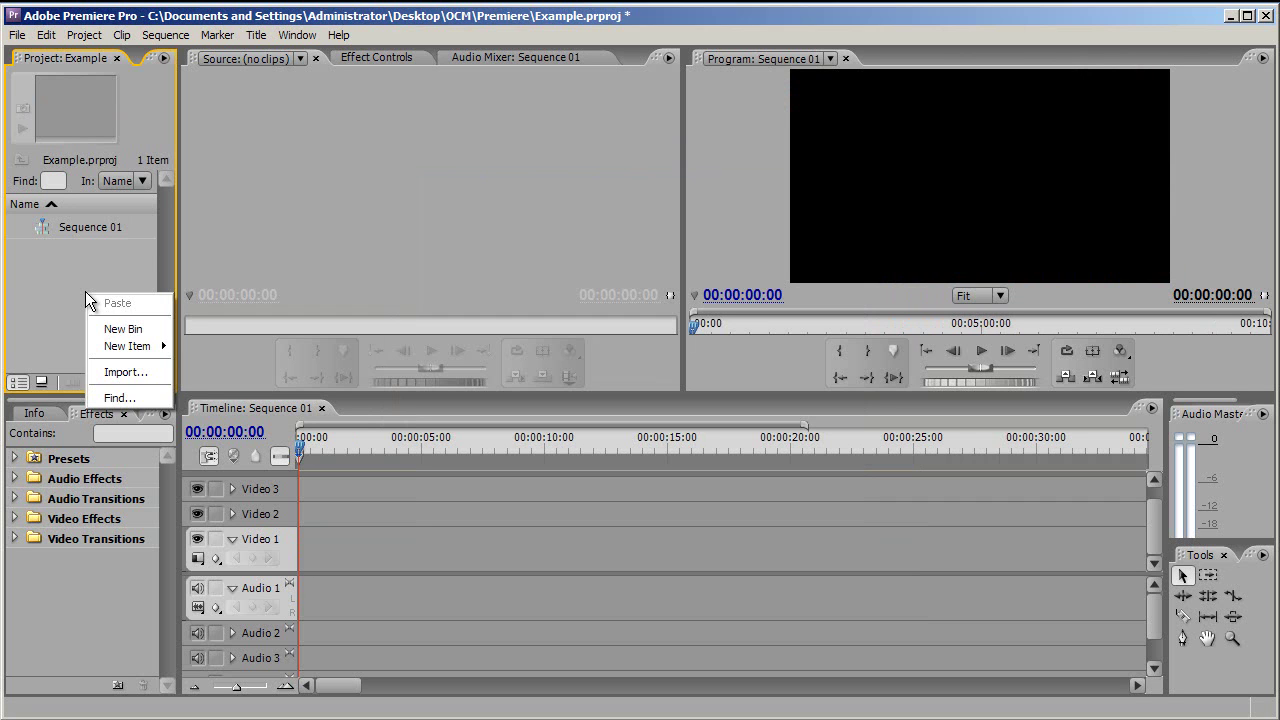
{"action": "left_click", "coordinate": [110, 372]}
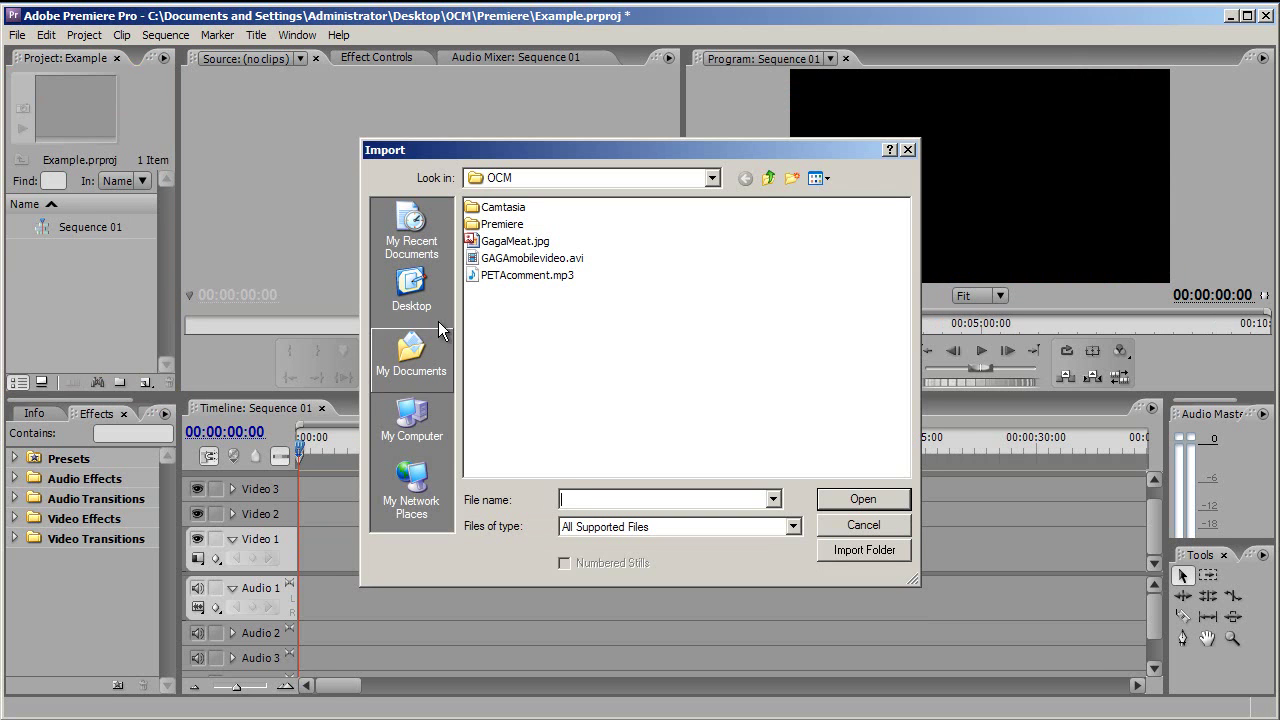
{"action": "left_click", "coordinate": [516, 262]}
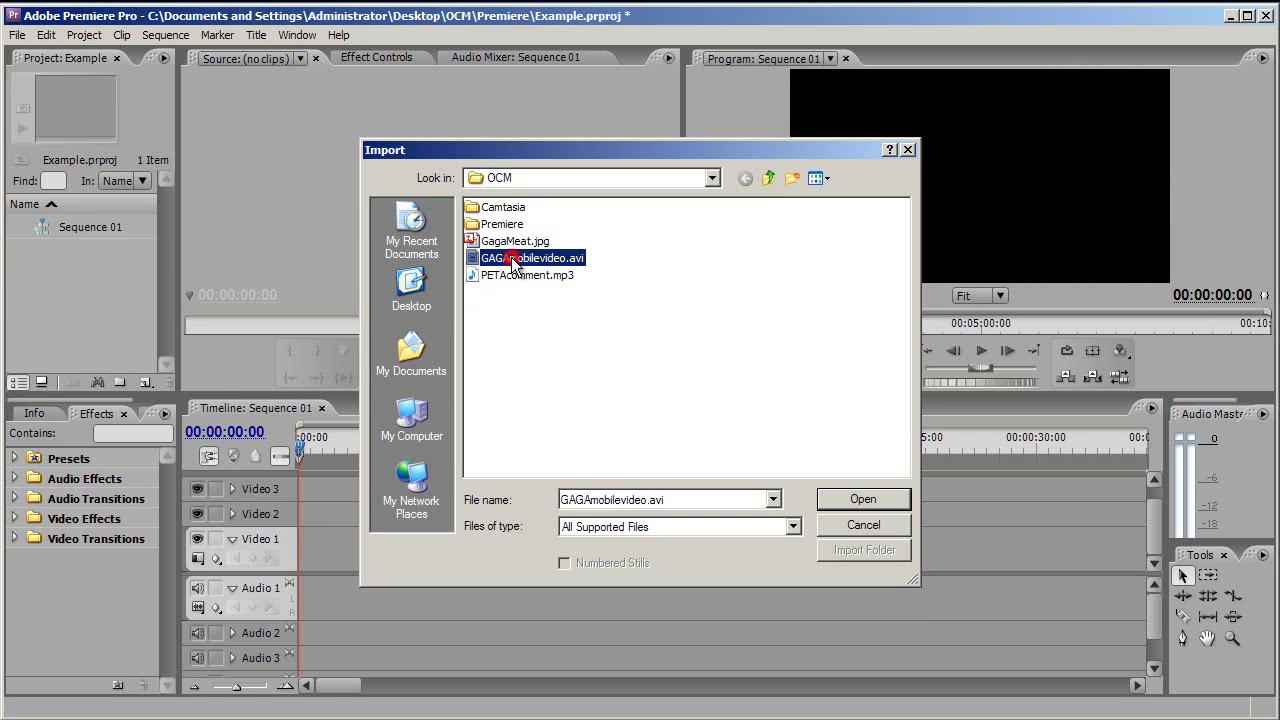
{"action": "left_click", "coordinate": [862, 499]}
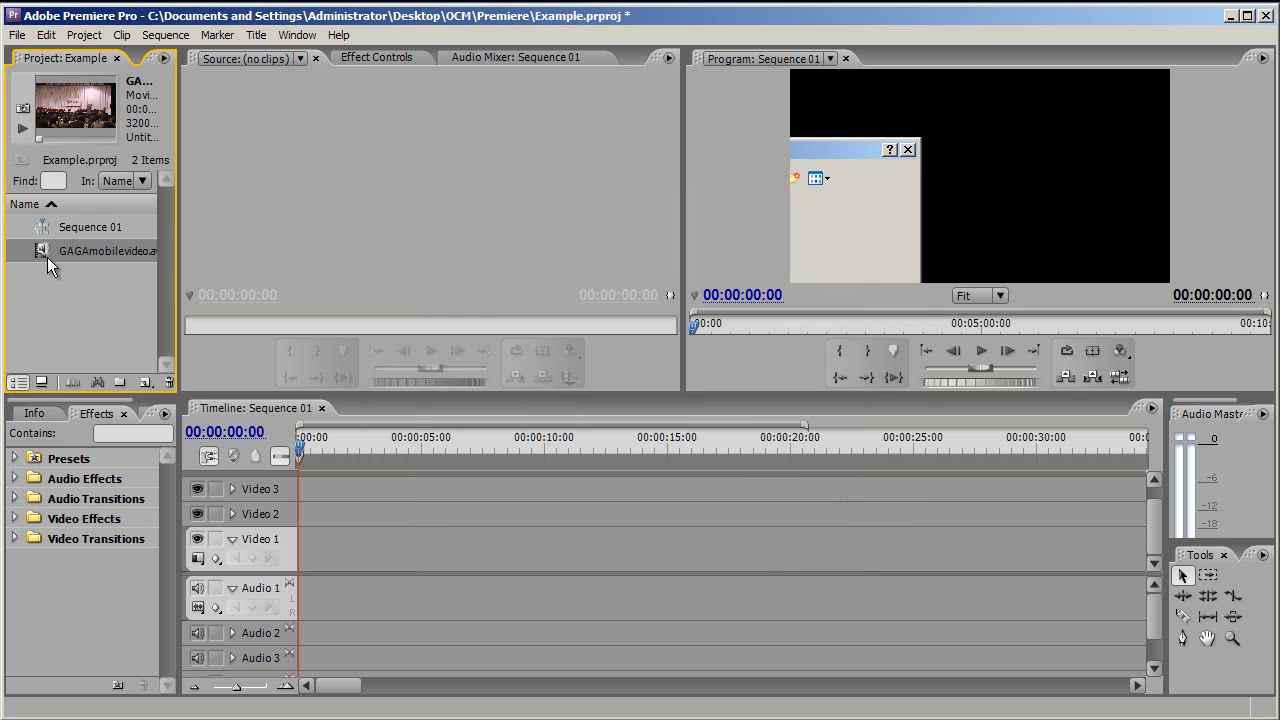
{"action": "left_click_drag", "start_coordinate": [47, 257], "coordinate": [300, 535]}
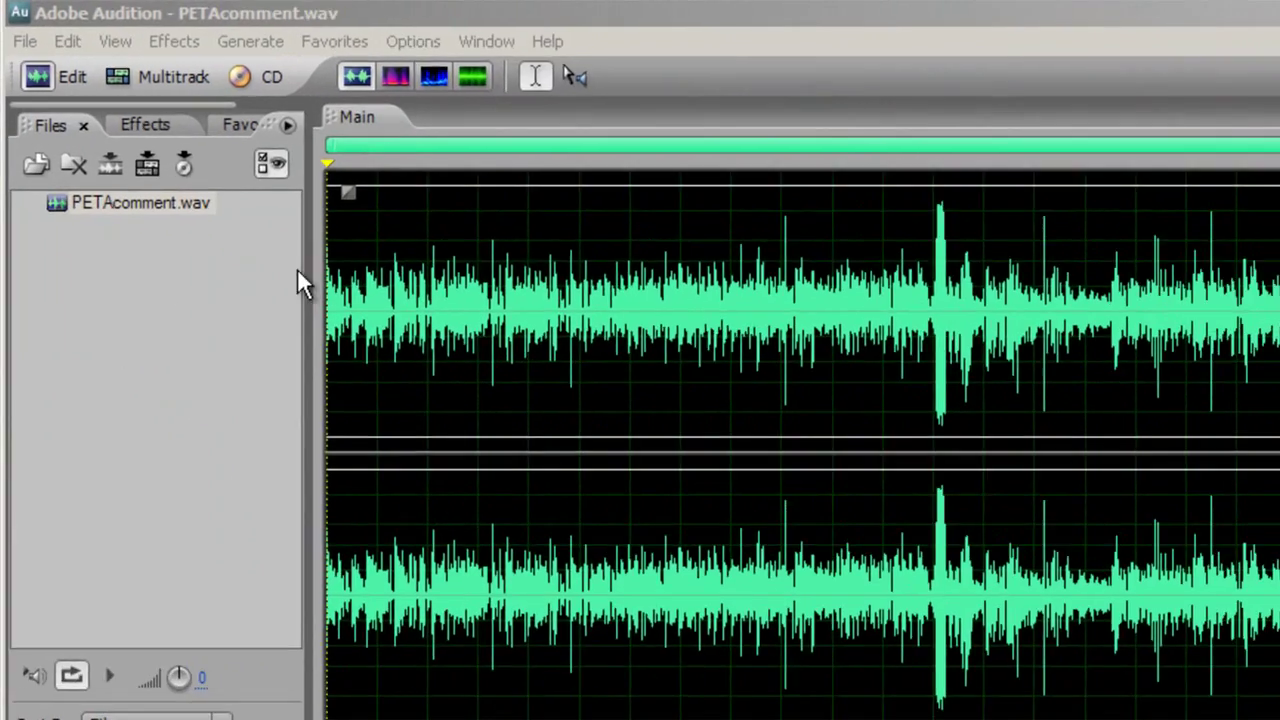
Step: In Adobe Audition, start saving a copy of PETAcomment.wav under the mp3PRO (FhG) file type
{"action": "left_click", "coordinate": [188, 188]}
{"action": "left_click", "coordinate": [89, 261]}
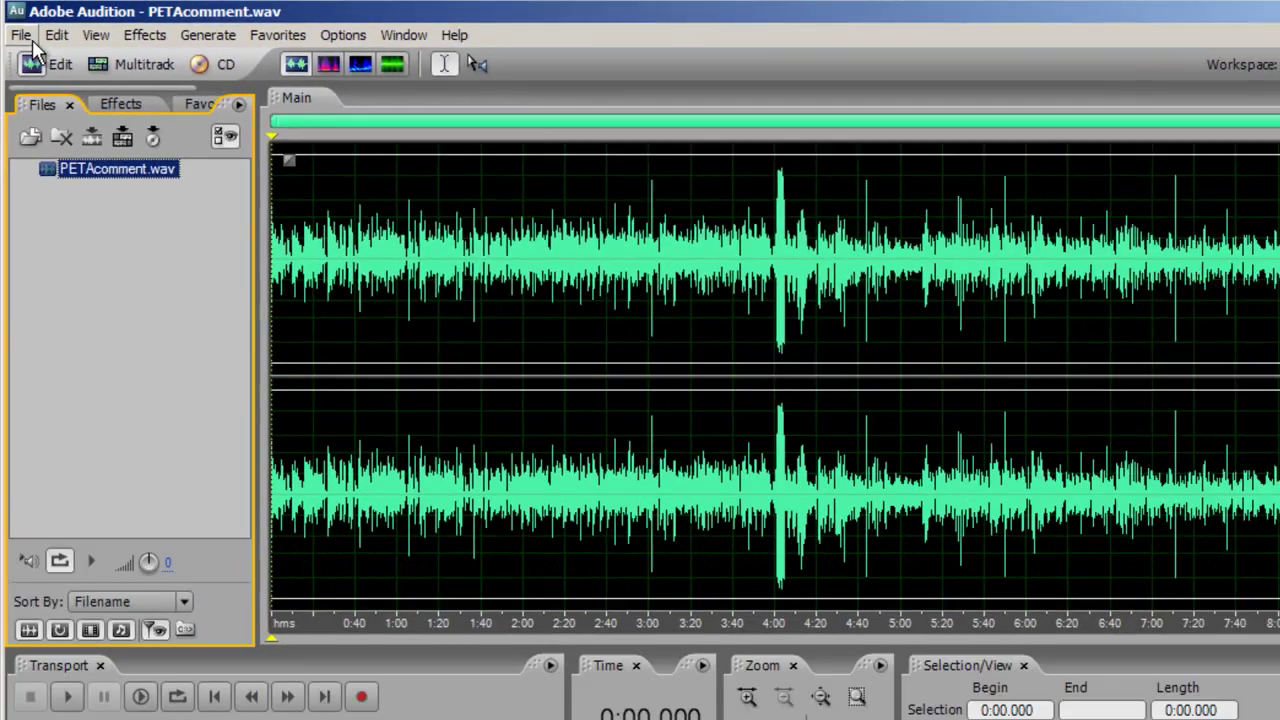
{"action": "left_click", "coordinate": [31, 52]}
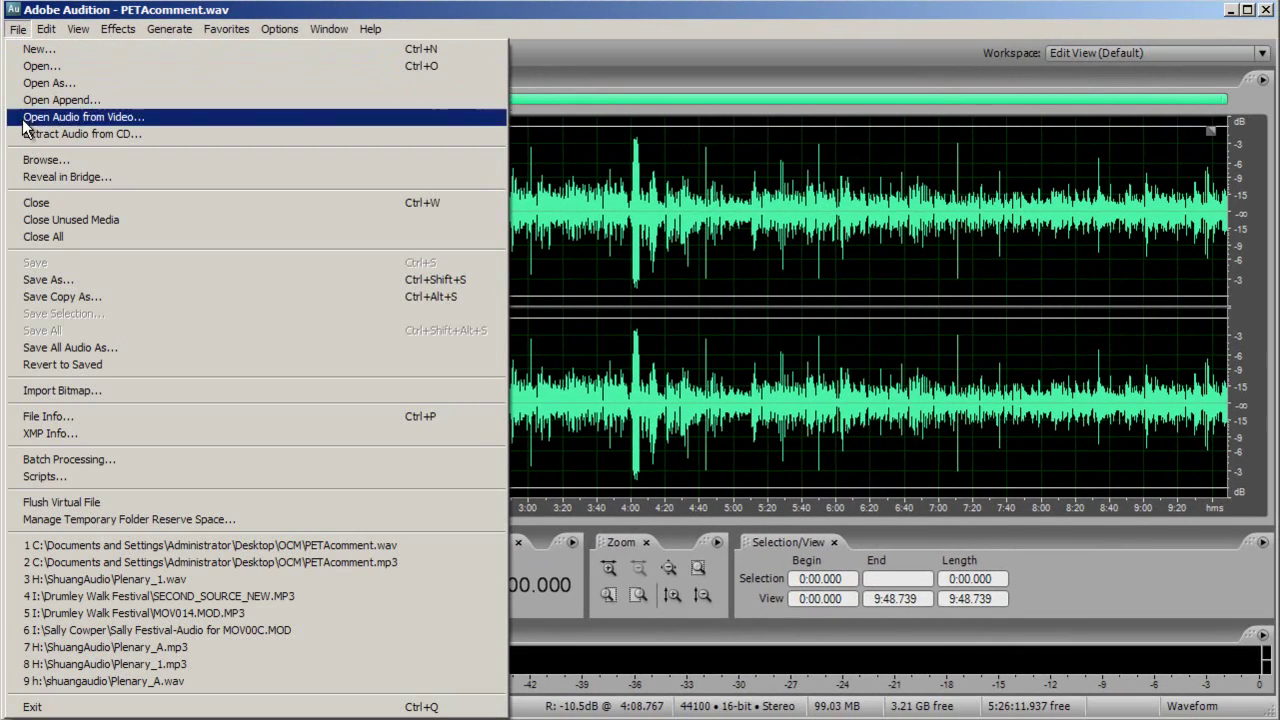
{"action": "left_click", "coordinate": [27, 280]}
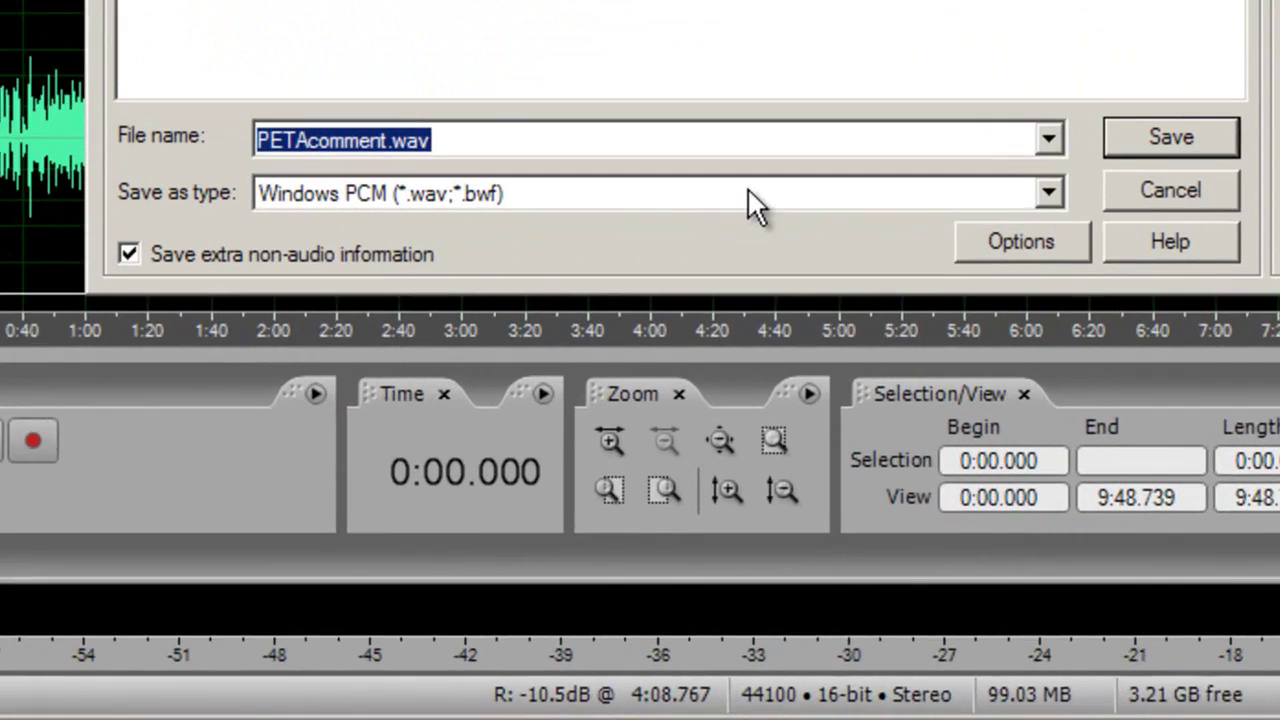
{"action": "left_click", "coordinate": [748, 192]}
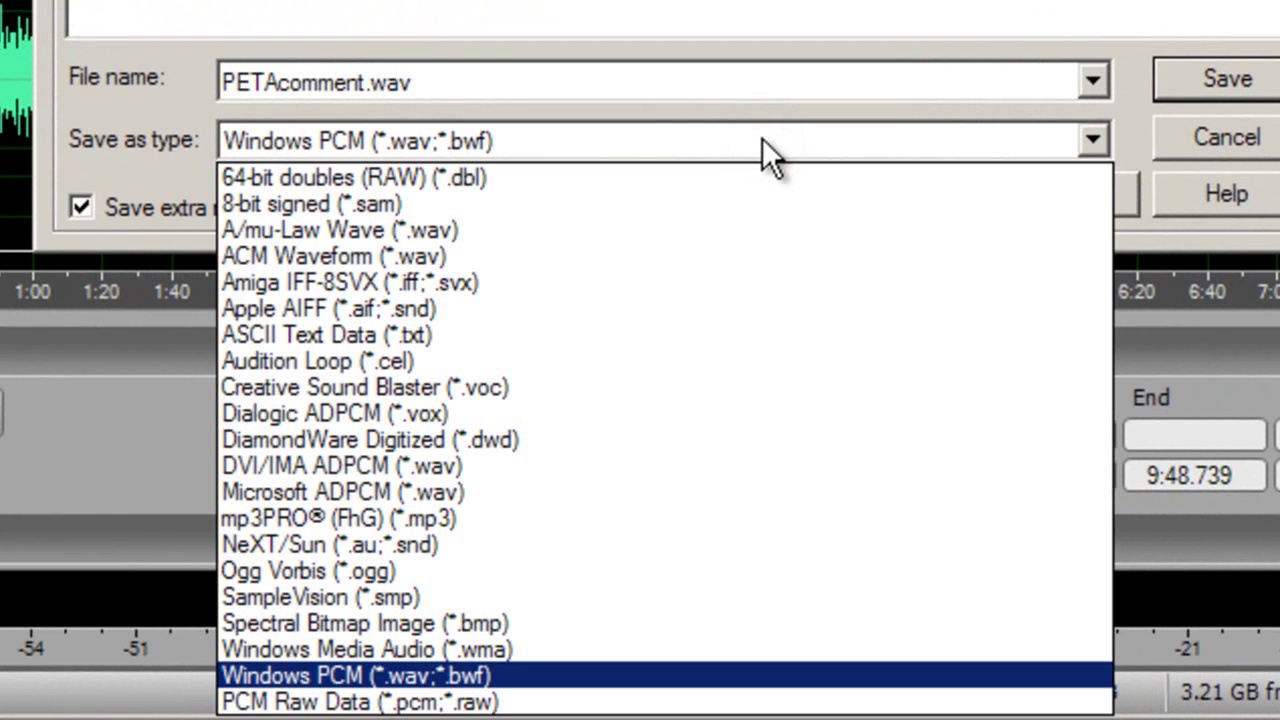
{"action": "left_click", "coordinate": [624, 518]}
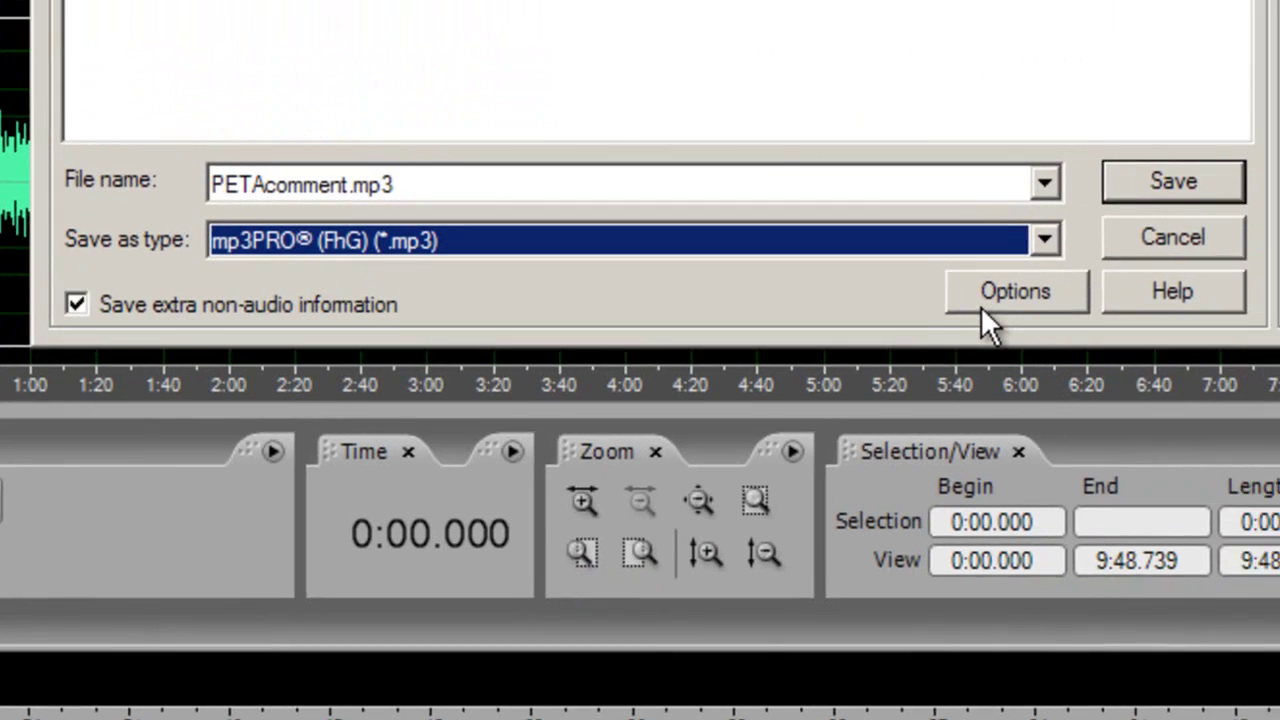
Step: Set the MP3 encoder preset to 192 Kbps Stereo and save PETAcomment.mp3 in the OCM folder
{"action": "left_click", "coordinate": [1030, 208]}
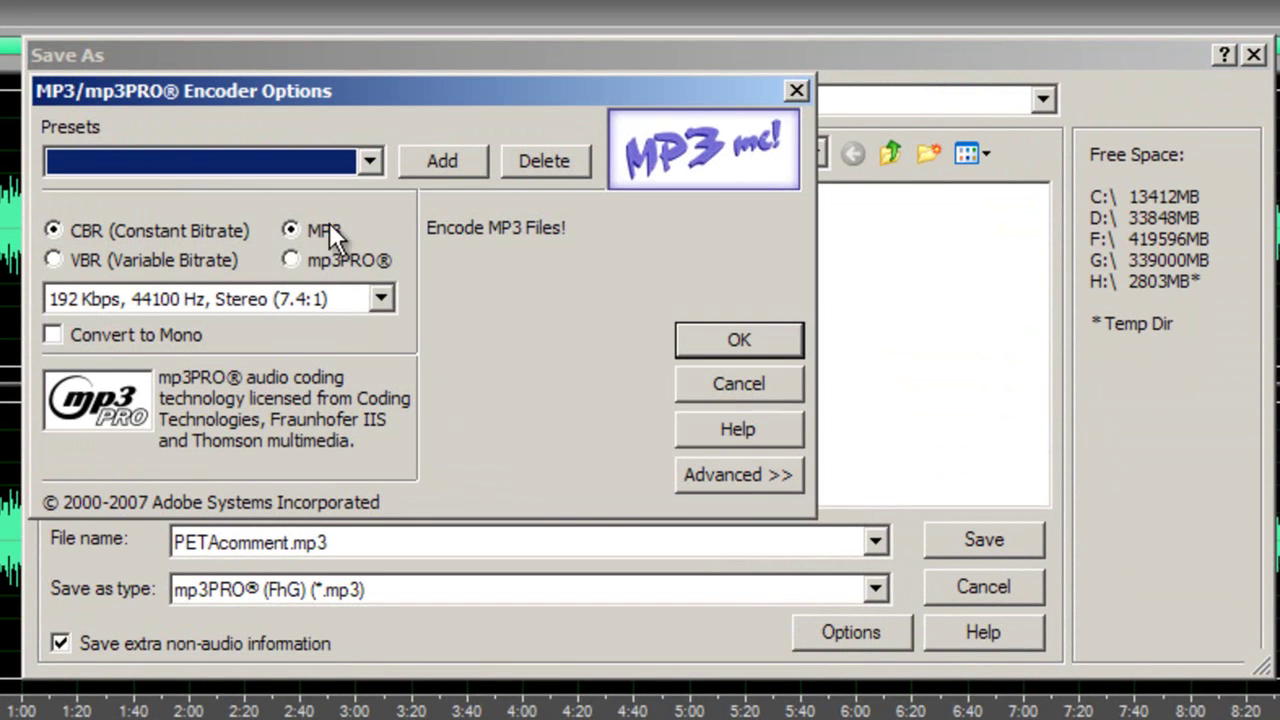
{"action": "left_click", "coordinate": [366, 163]}
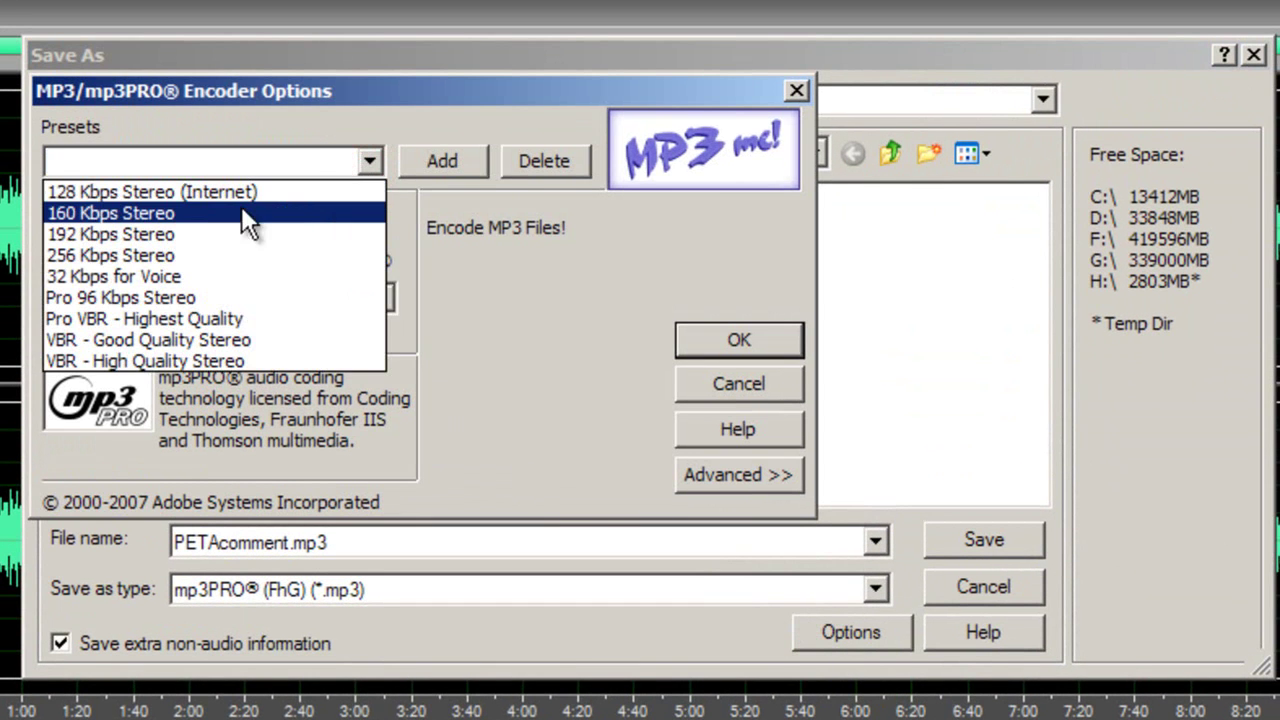
{"action": "left_click", "coordinate": [193, 235]}
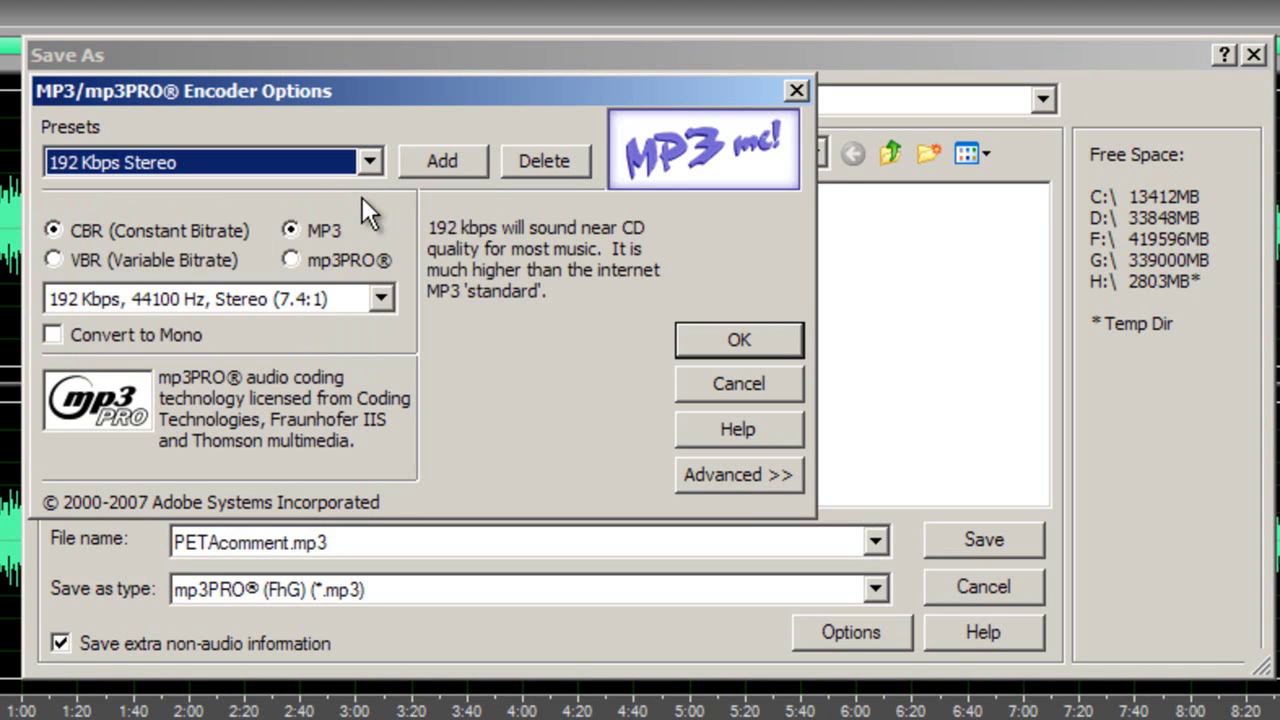
{"action": "left_click", "coordinate": [754, 341]}
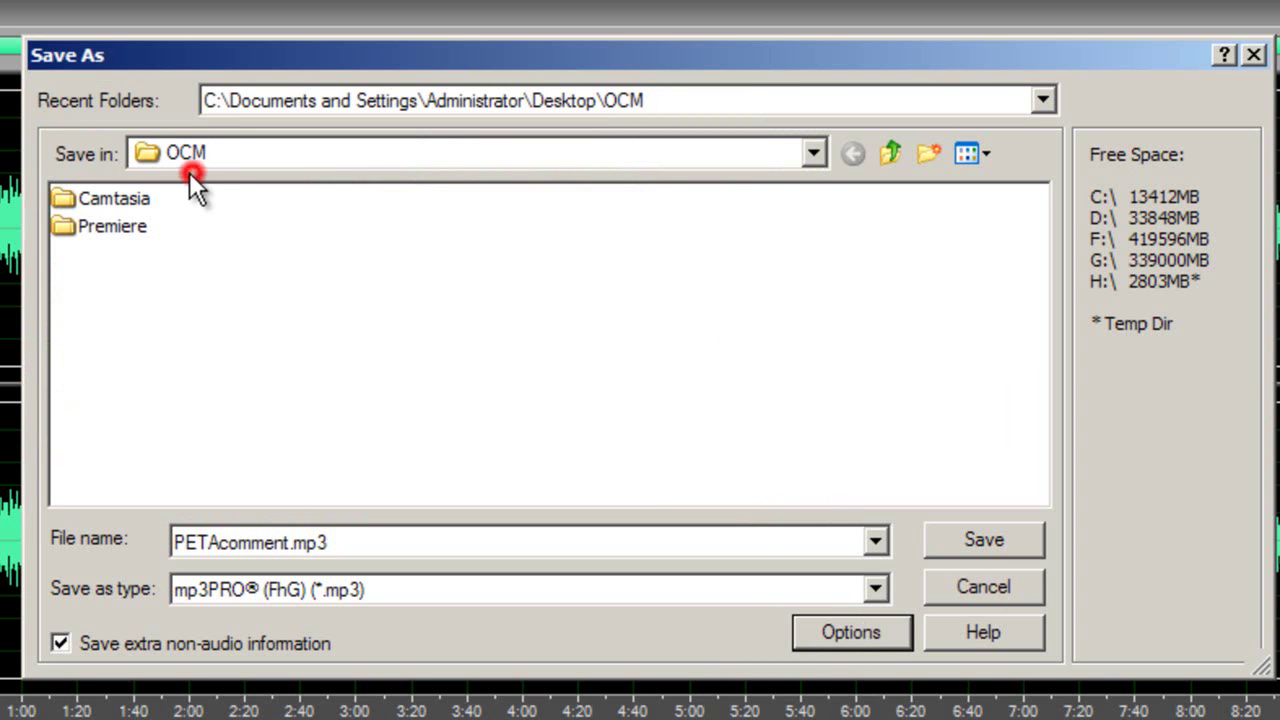
{"action": "left_click", "coordinate": [987, 536]}
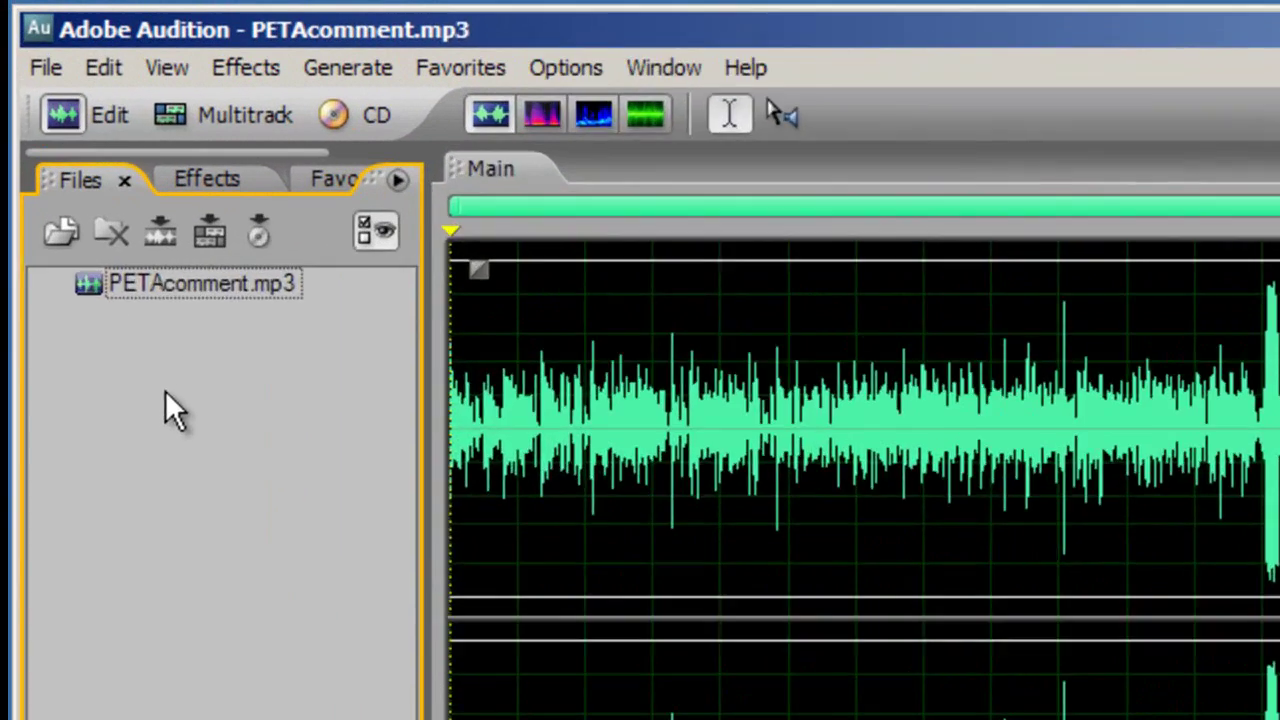
Step: Import PETAcomment.mp3 from the OCM folder into the Audition file list
{"action": "right_click", "coordinate": [80, 191]}
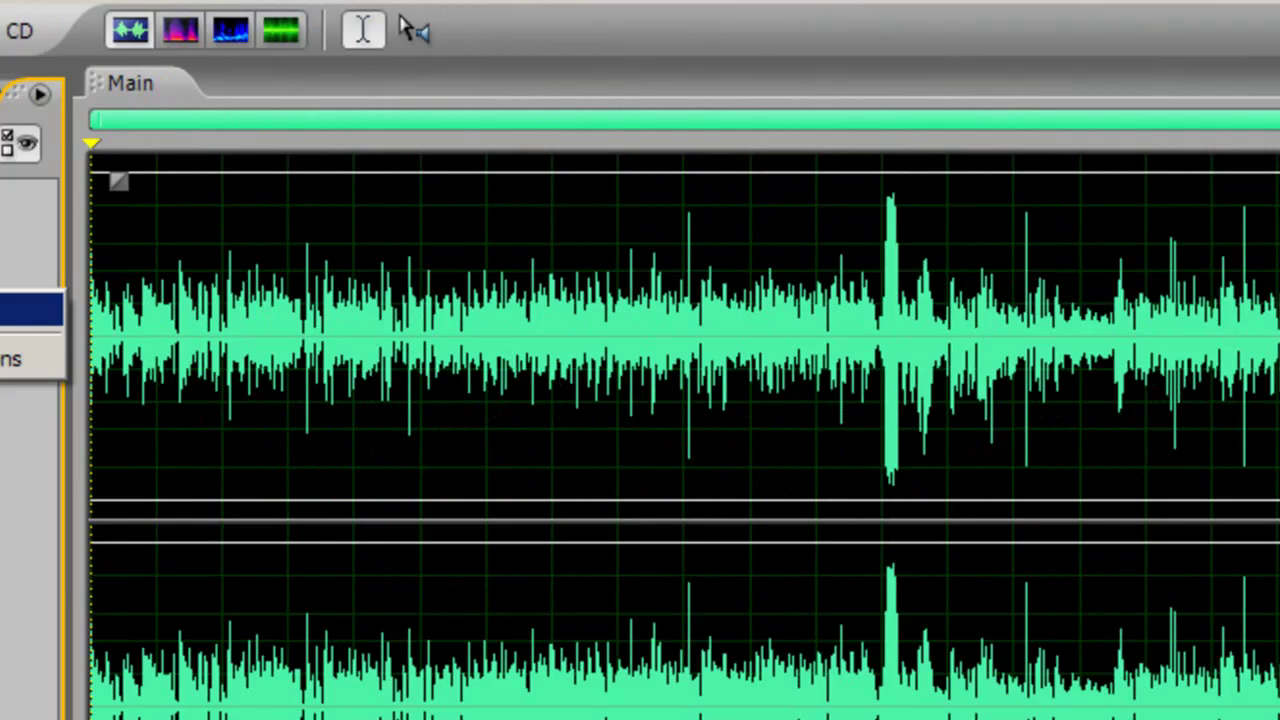
{"action": "left_click", "coordinate": [268, 528]}
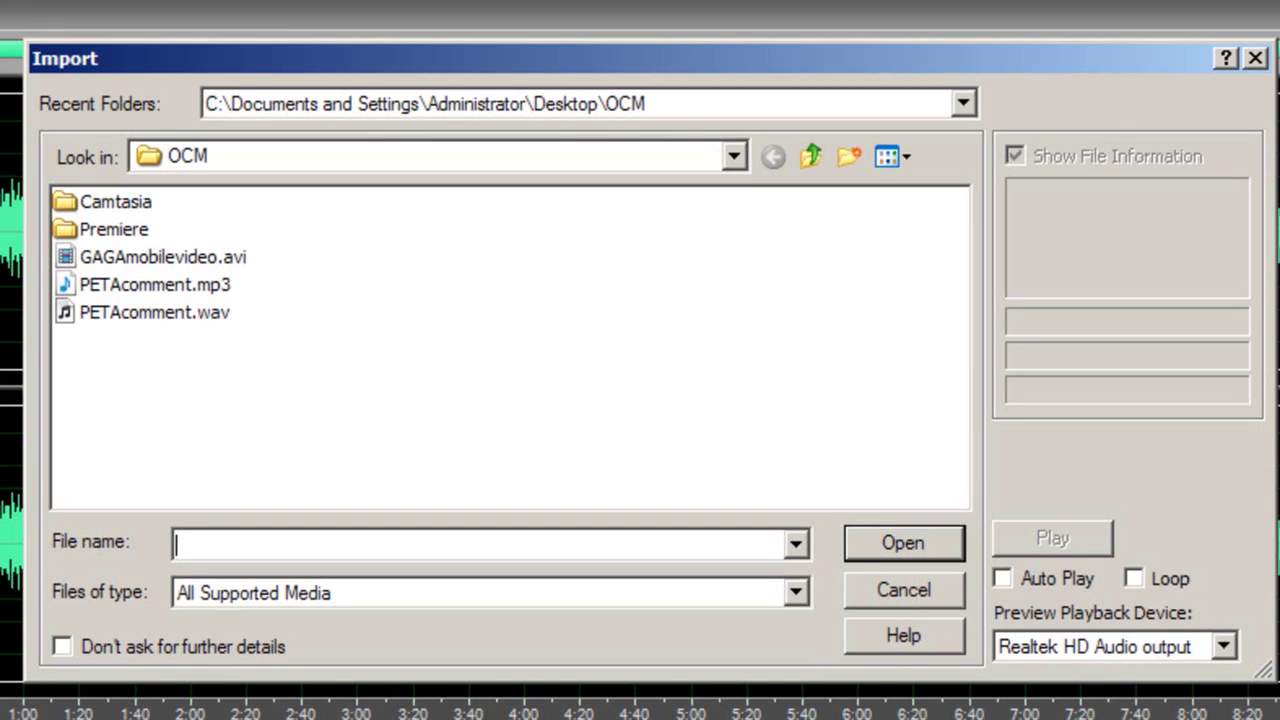
{"action": "left_click", "coordinate": [96, 285]}
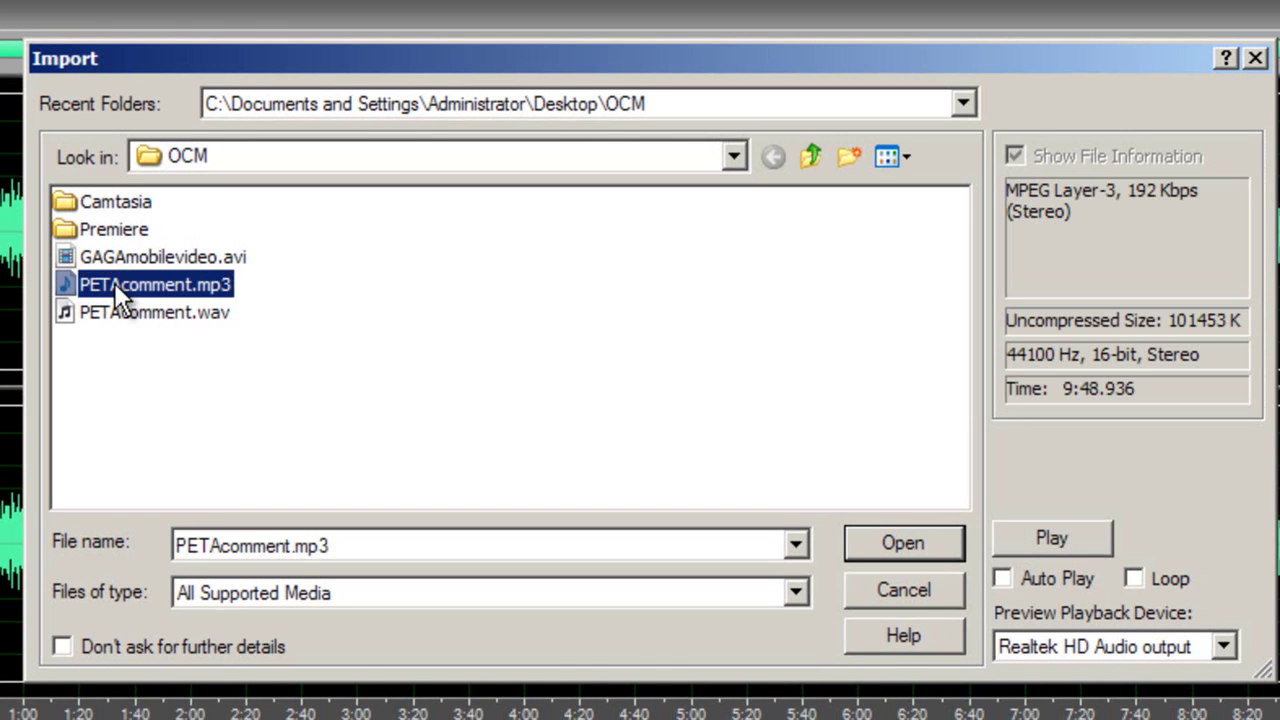
{"action": "left_click", "coordinate": [930, 546]}
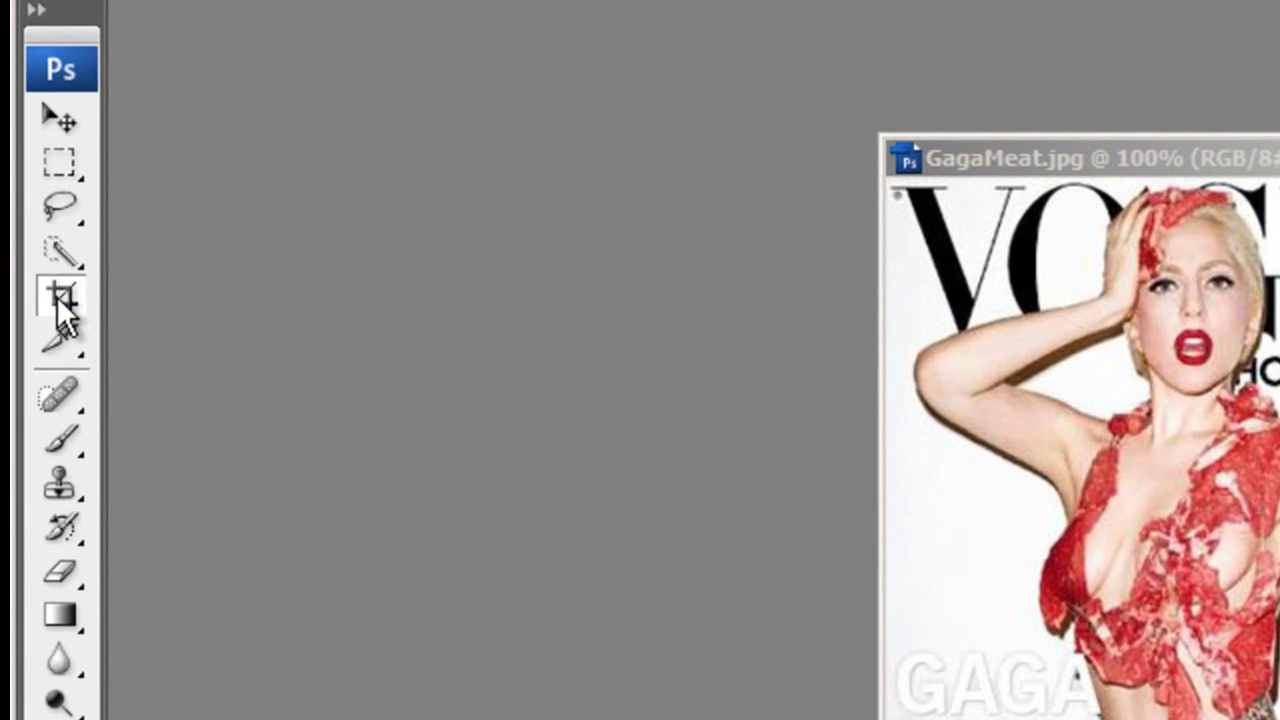
Step: In Photoshop, prepare the Crop tool for GagaMeat.jpg with a width of 600 px and a height of 300 px
{"action": "left_click", "coordinate": [25, 224]}
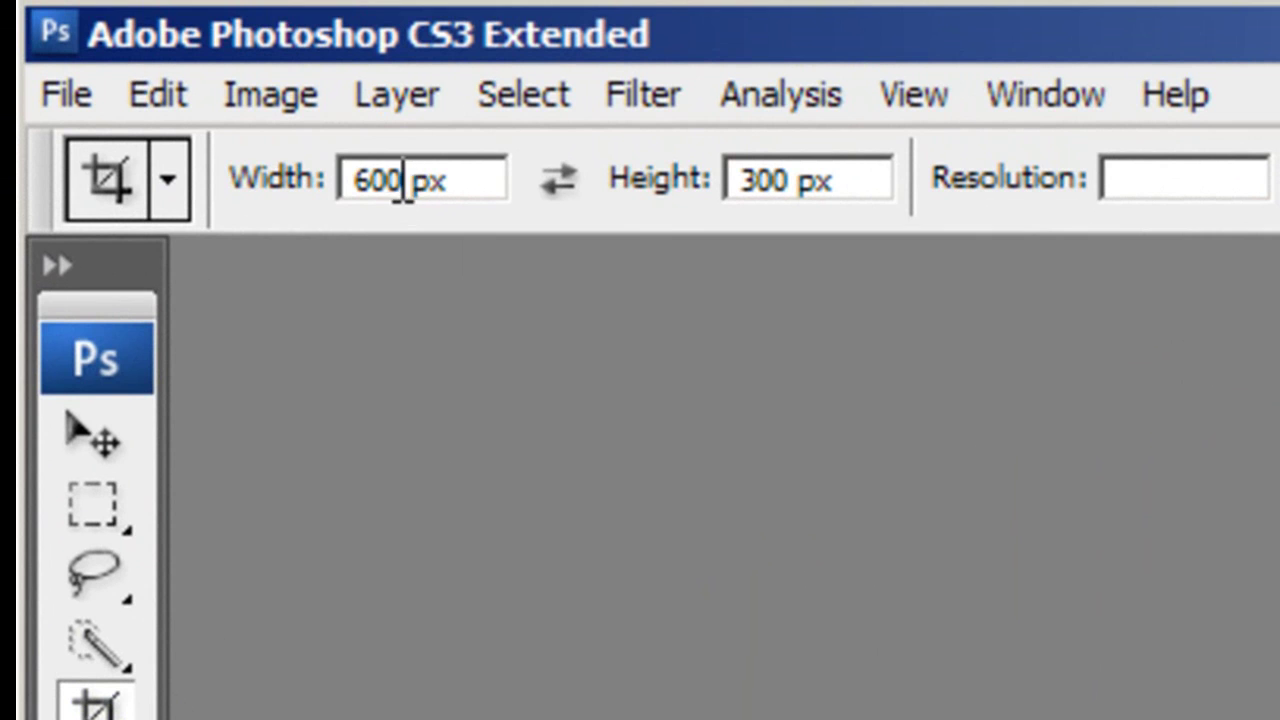
{"action": "left_click_drag", "start_coordinate": [403, 183], "coordinate": [357, 157]}
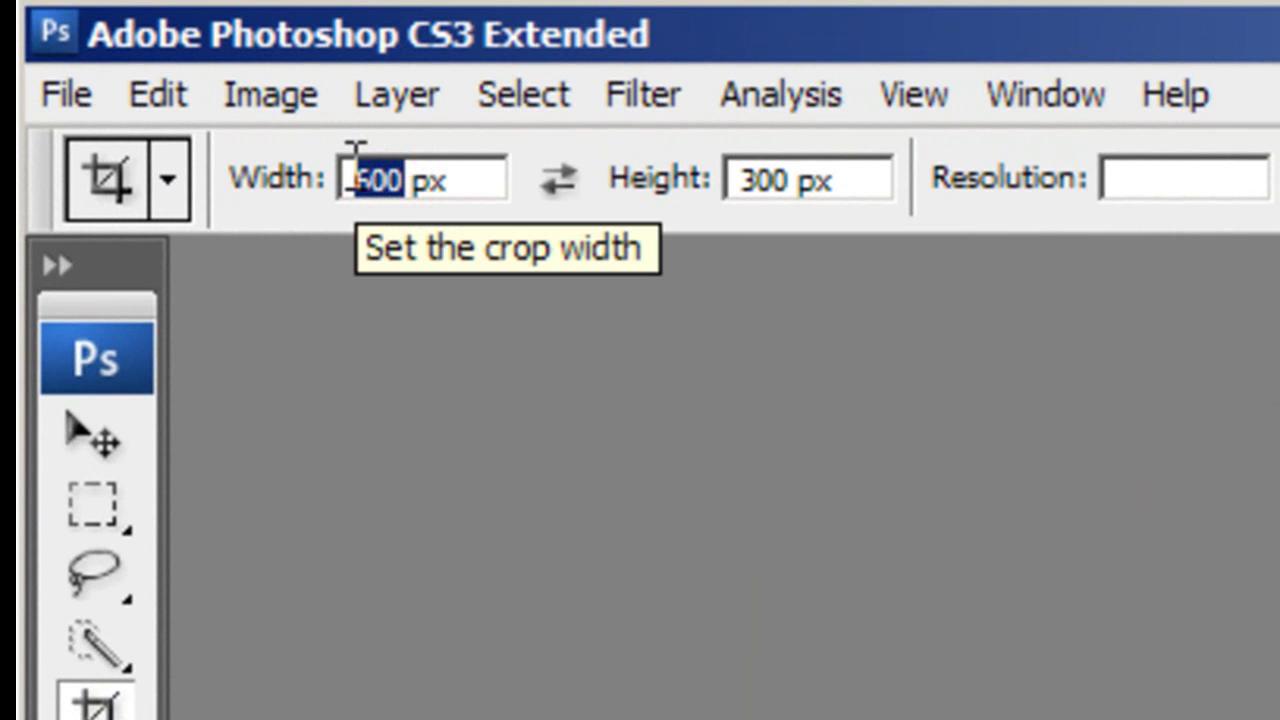
{"action": "left_click", "coordinate": [782, 175]}
{"action": "double_click", "coordinate": [782, 175]}
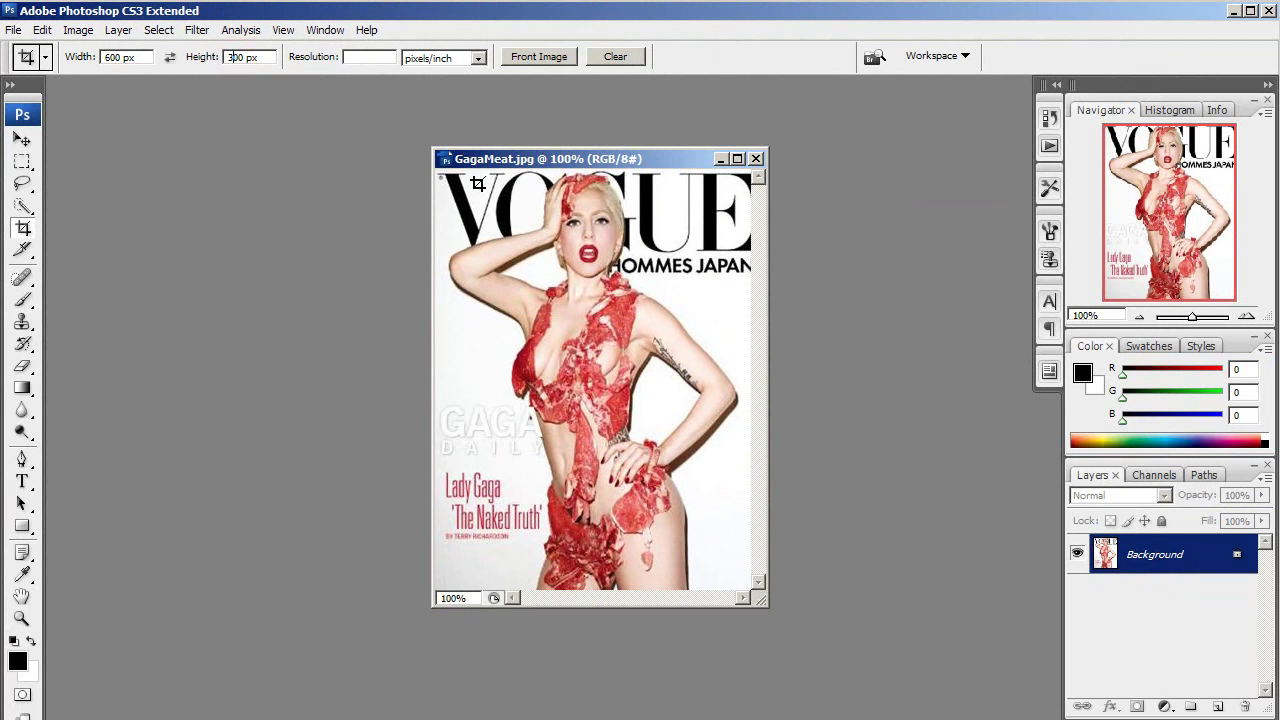
Step: Crop GagaMeat.jpg to the waist area with the hand on the hip and the bent forearm
{"action": "left_click", "coordinate": [461, 176]}
{"action": "left_click_drag", "start_coordinate": [467, 192], "coordinate": [751, 310]}
{"action": "left_click_drag", "start_coordinate": [632, 240], "coordinate": [684, 431]}
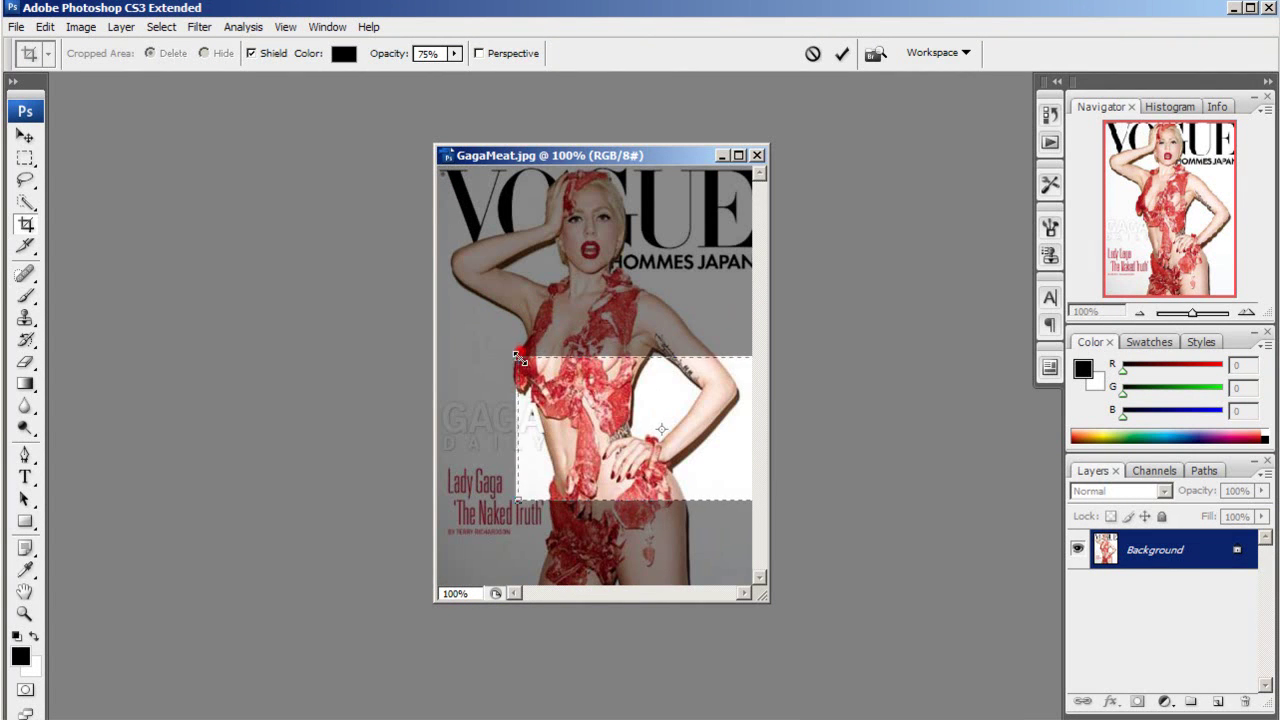
{"action": "left_click_drag", "start_coordinate": [514, 356], "coordinate": [507, 397]}
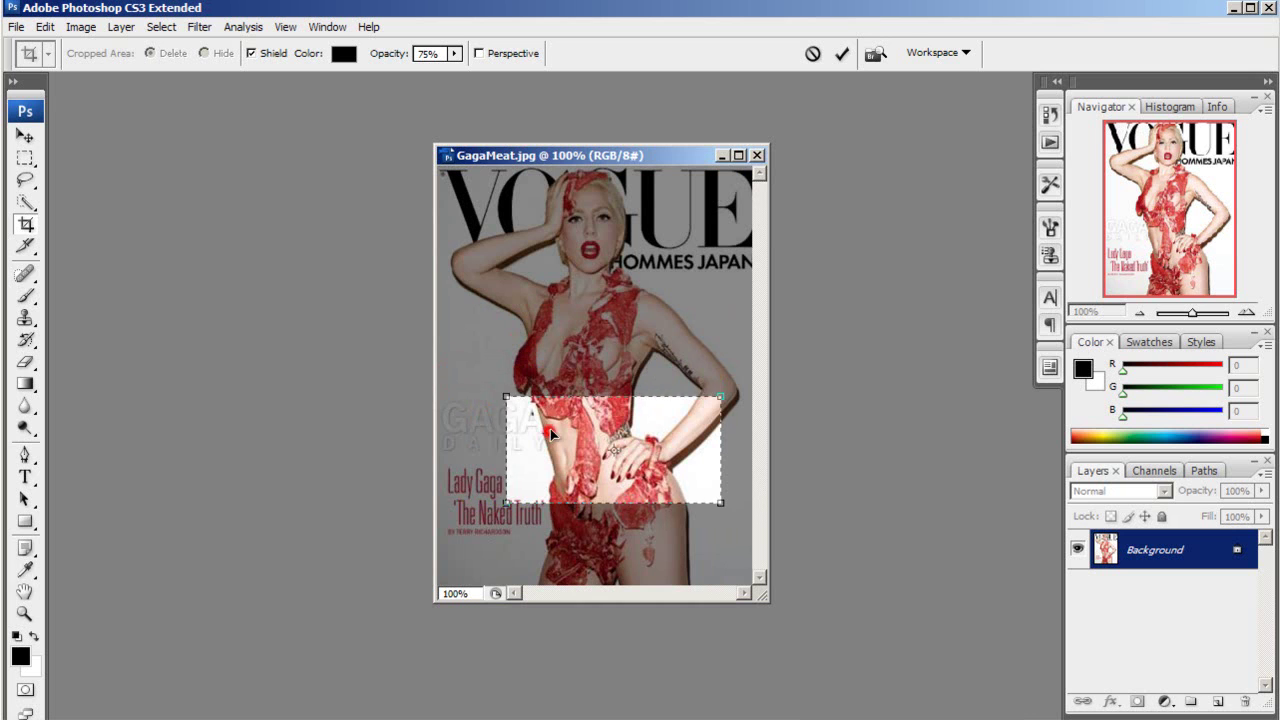
{"action": "left_click_drag", "start_coordinate": [545, 435], "coordinate": [575, 428]}
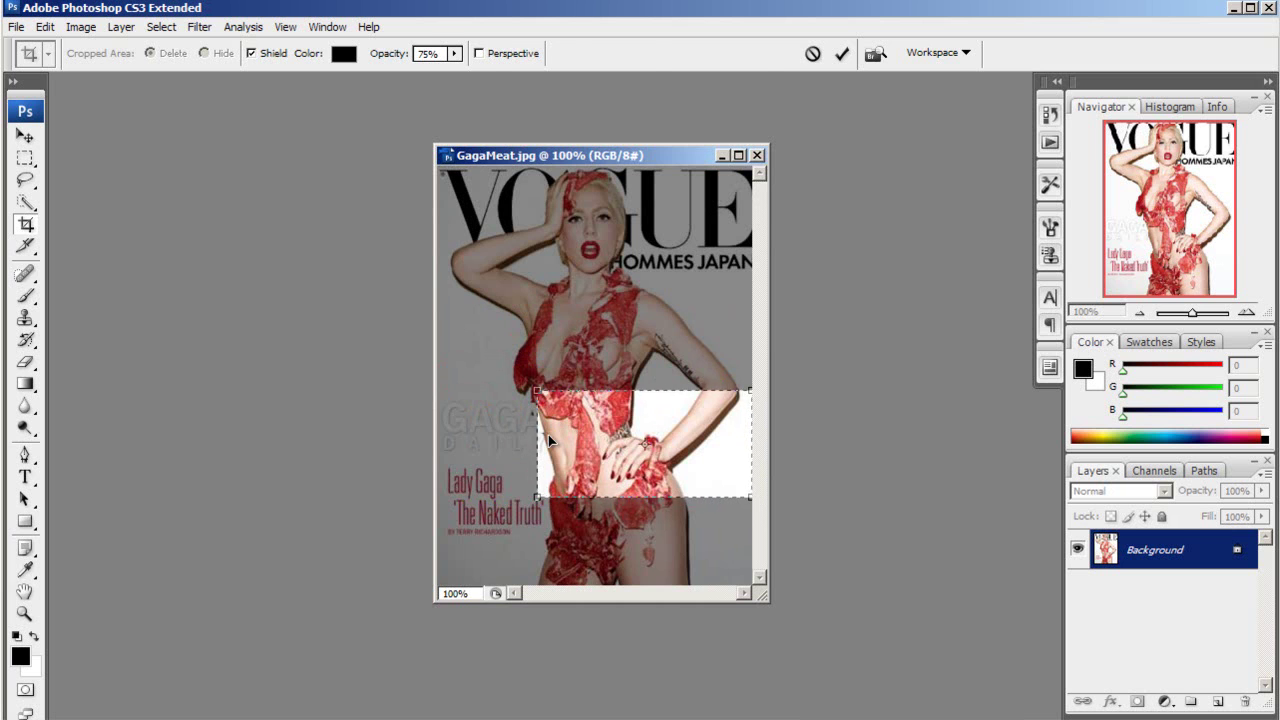
{"action": "key", "text": "Return"}
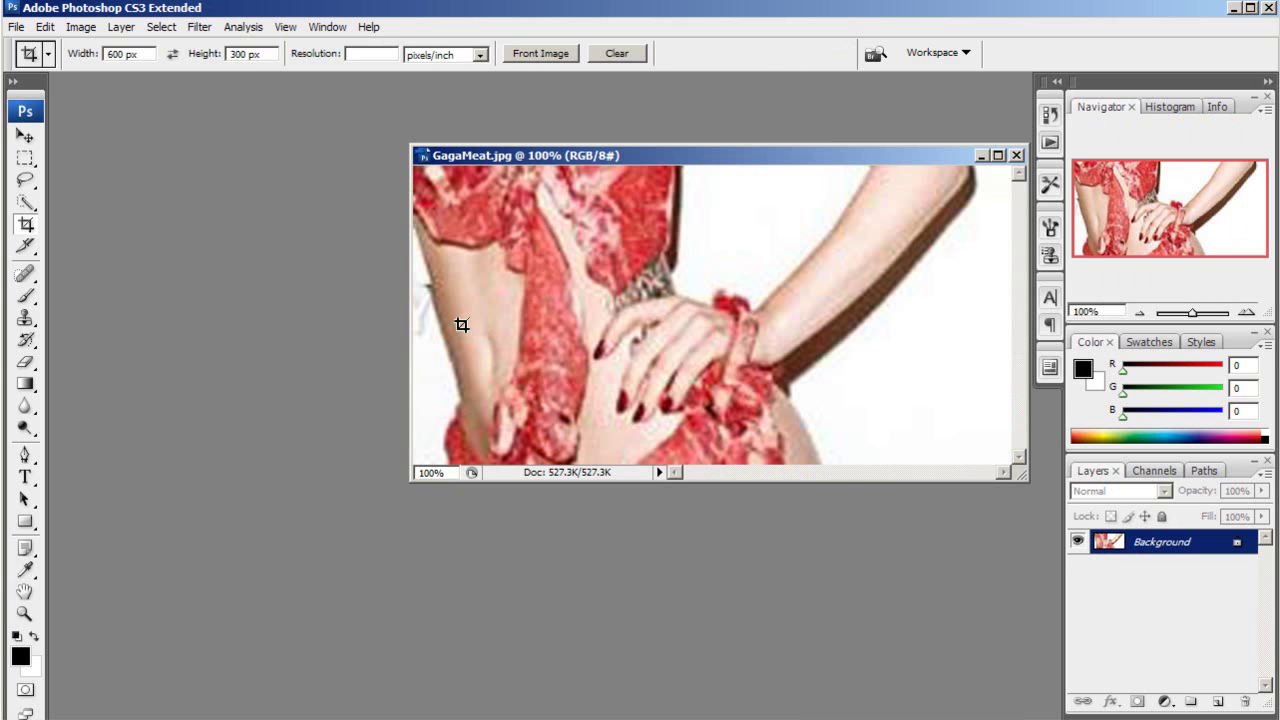
Step: Set up the cropped GagaMeat.jpg in Save for Web & Devices with the JPEG High preset and compare the previews
{"action": "left_click_drag", "start_coordinate": [487, 161], "coordinate": [352, 195]}
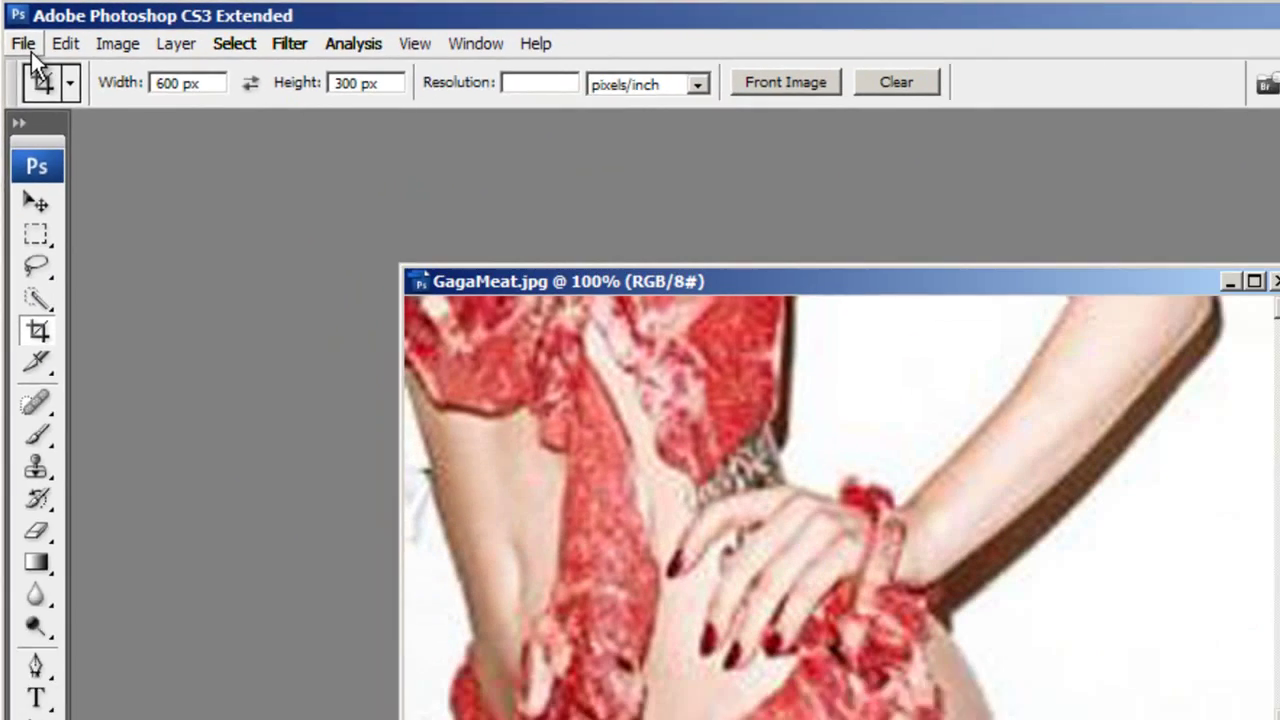
{"action": "left_click", "coordinate": [26, 46]}
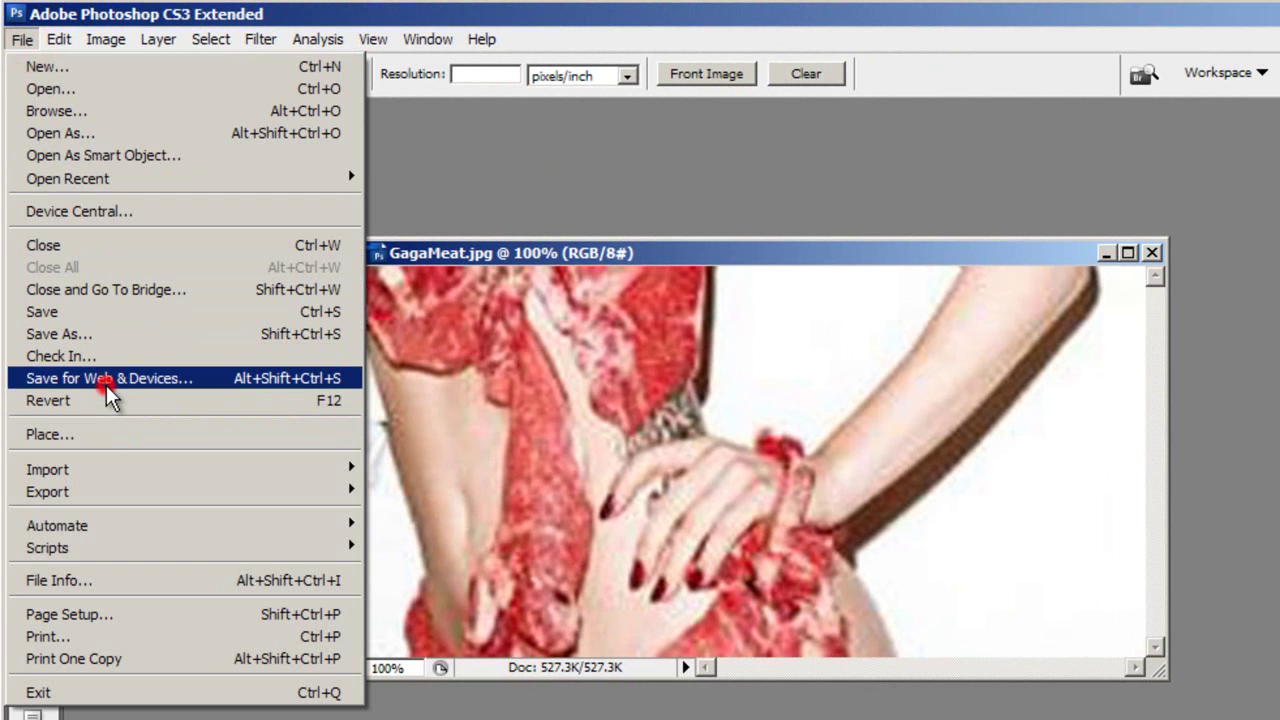
{"action": "left_click", "coordinate": [107, 386]}
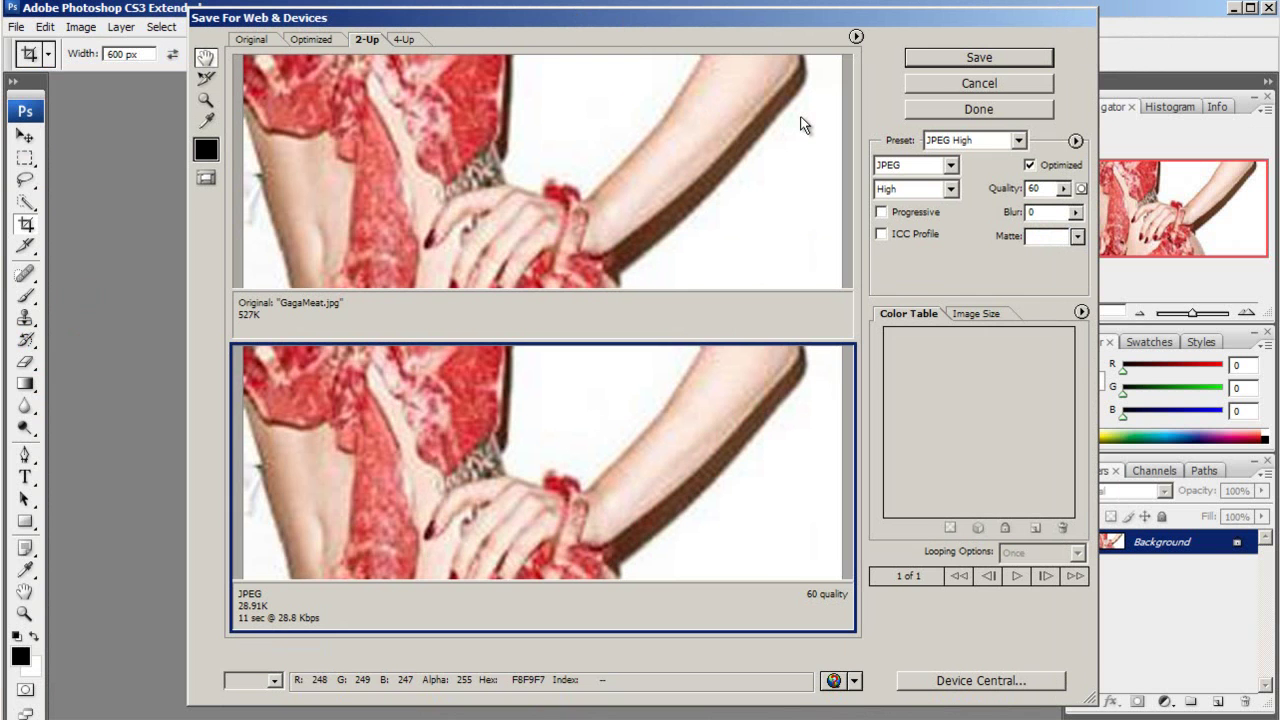
{"action": "left_click", "coordinate": [990, 140]}
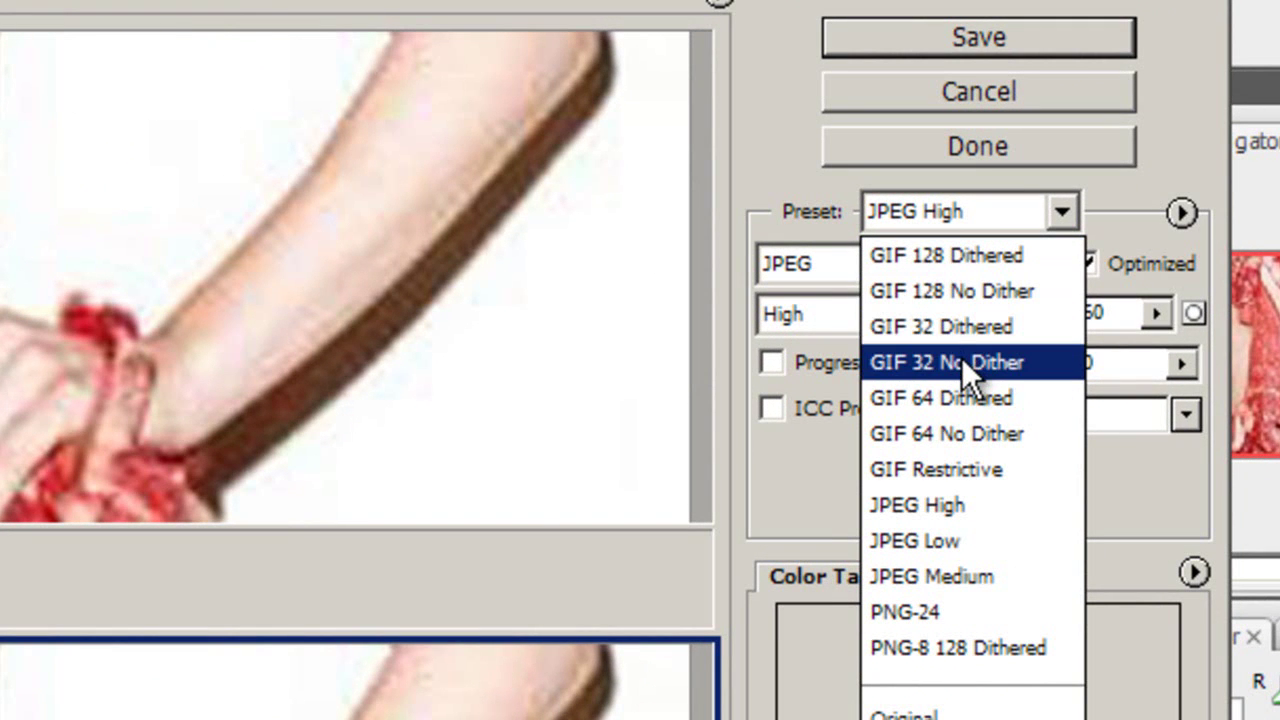
{"action": "left_click", "coordinate": [995, 510]}
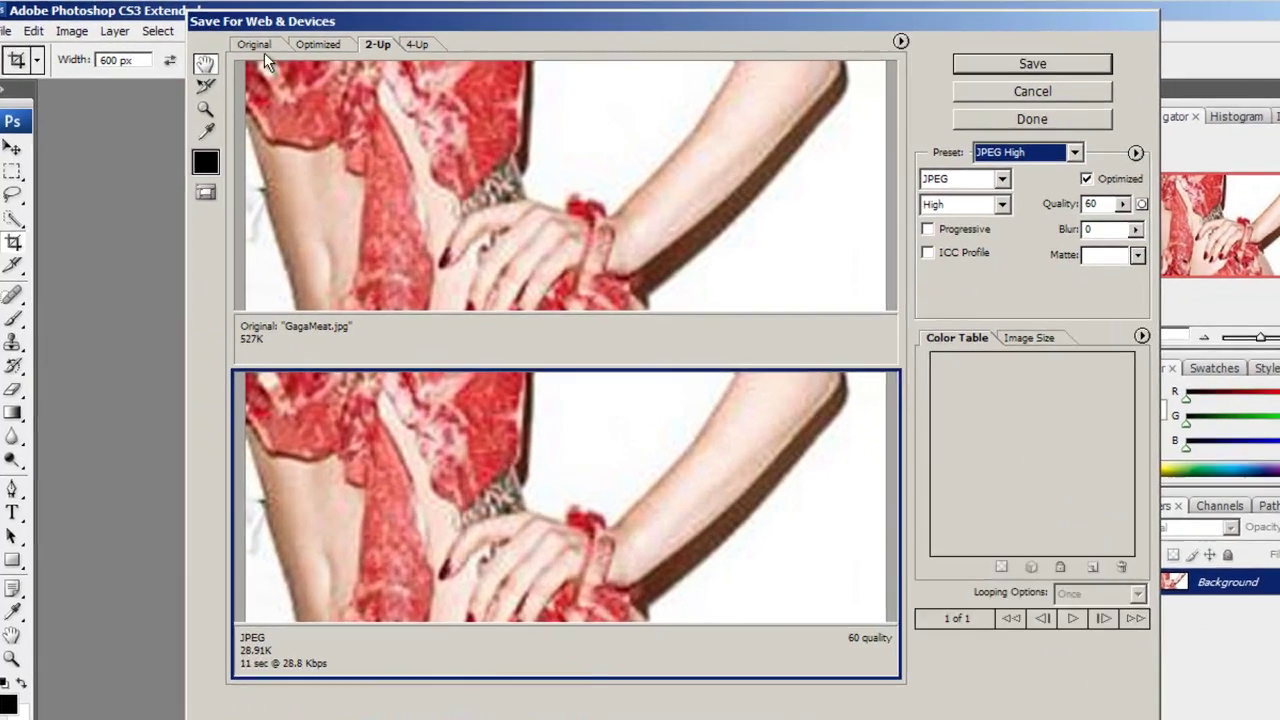
{"action": "left_click", "coordinate": [252, 43]}
{"action": "left_click", "coordinate": [608, 97]}
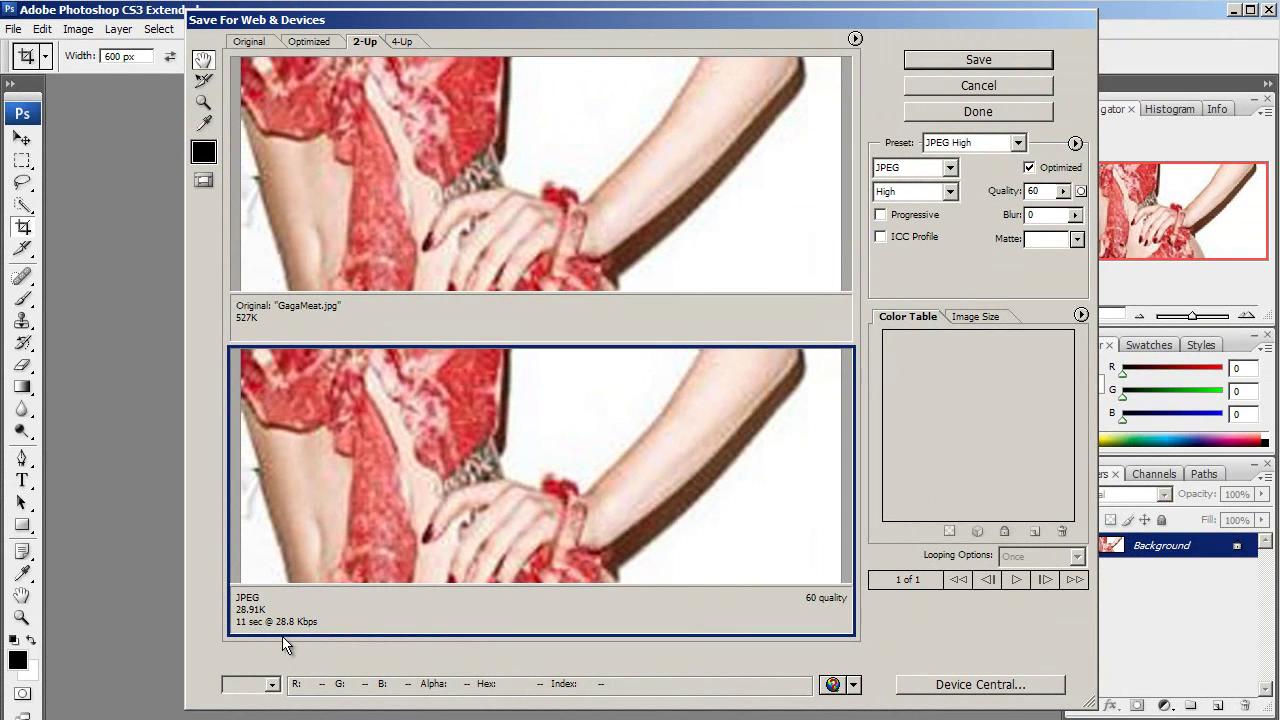
Step: Save the optimised image in the OCM folder as GagaMeatTeaser.jpg
{"action": "left_click", "coordinate": [958, 62]}
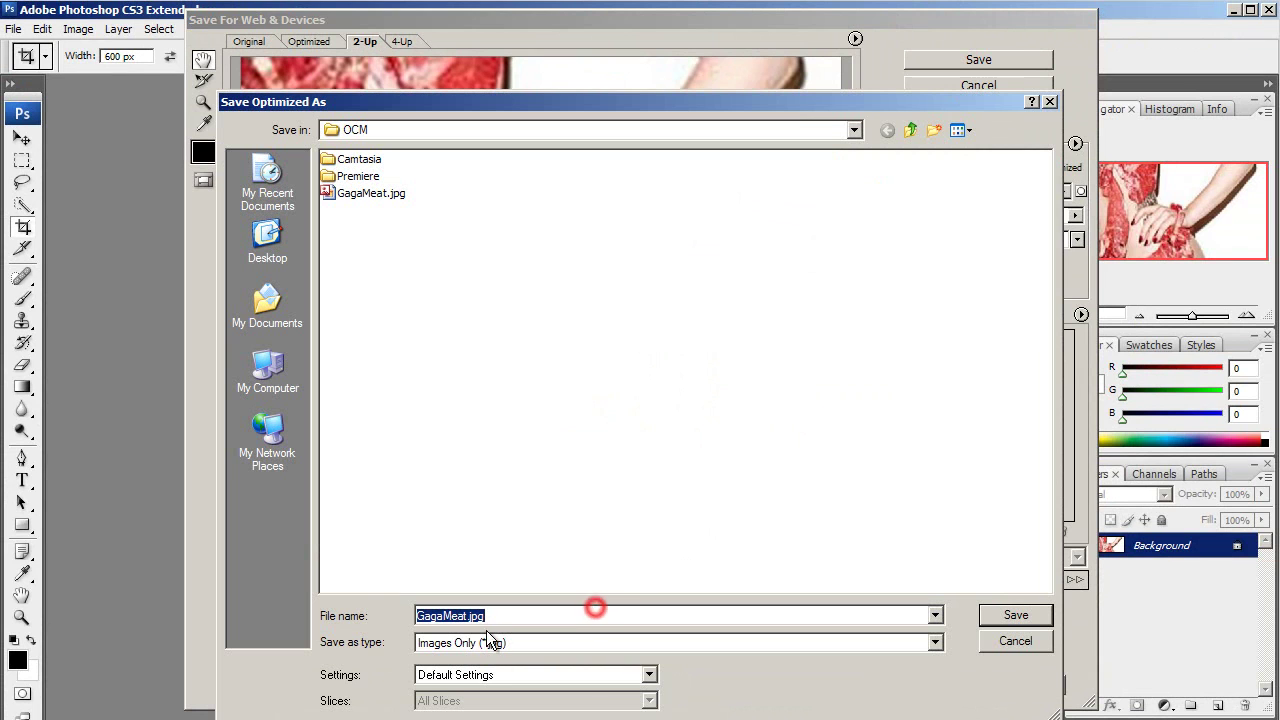
{"action": "left_click", "coordinate": [486, 615]}
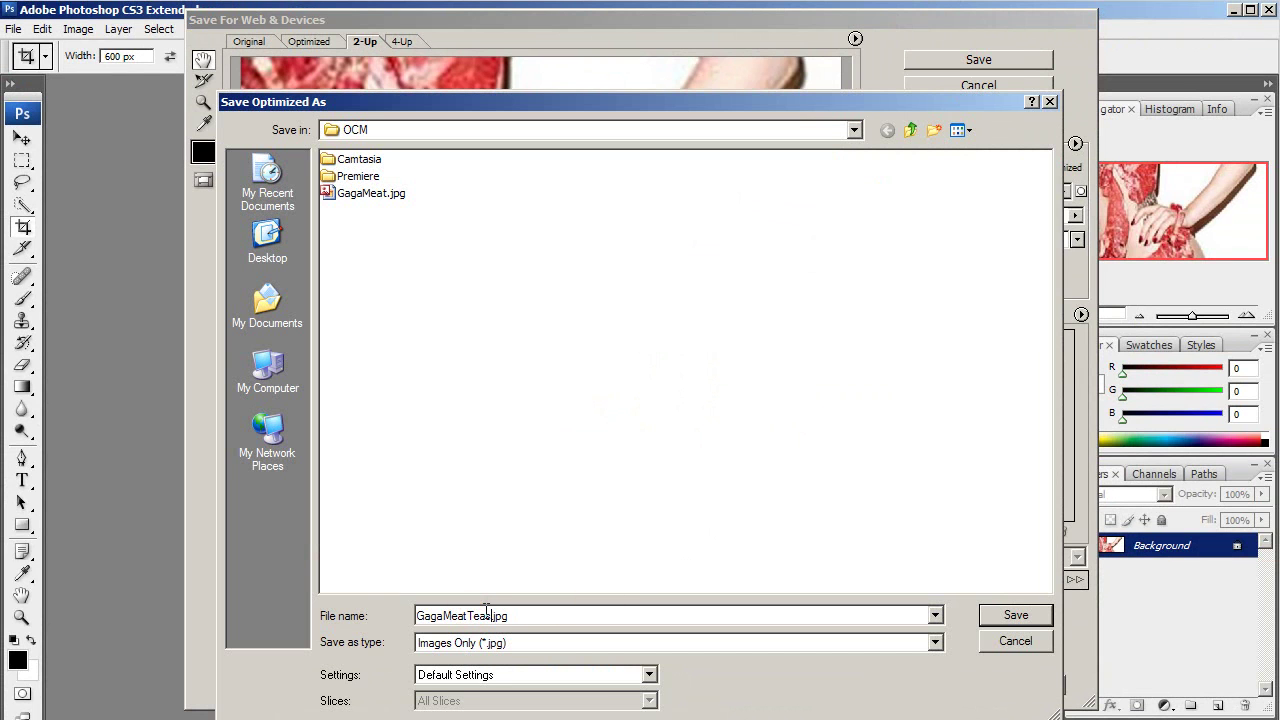
{"action": "key", "text": "Return"}
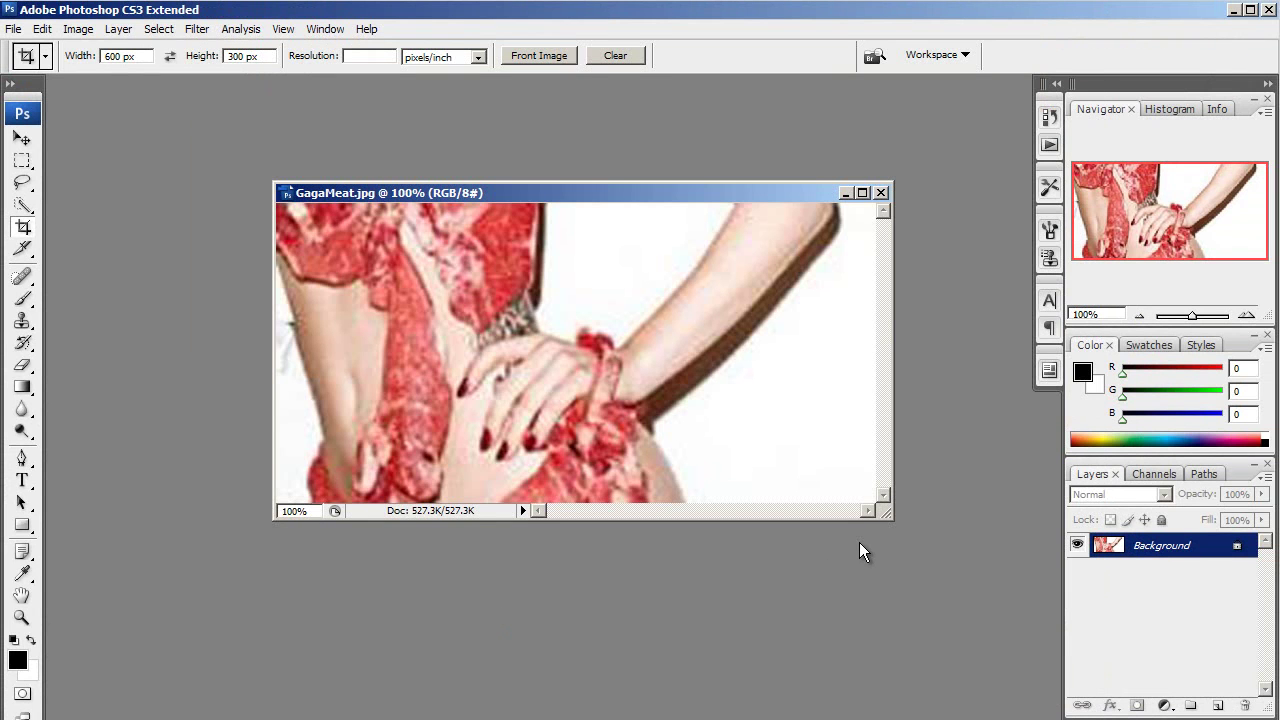
Step: Close the cropped image and reopen the original GagaMeat.jpg from the OCM folder
{"action": "key", "text": "ctrl+w"}
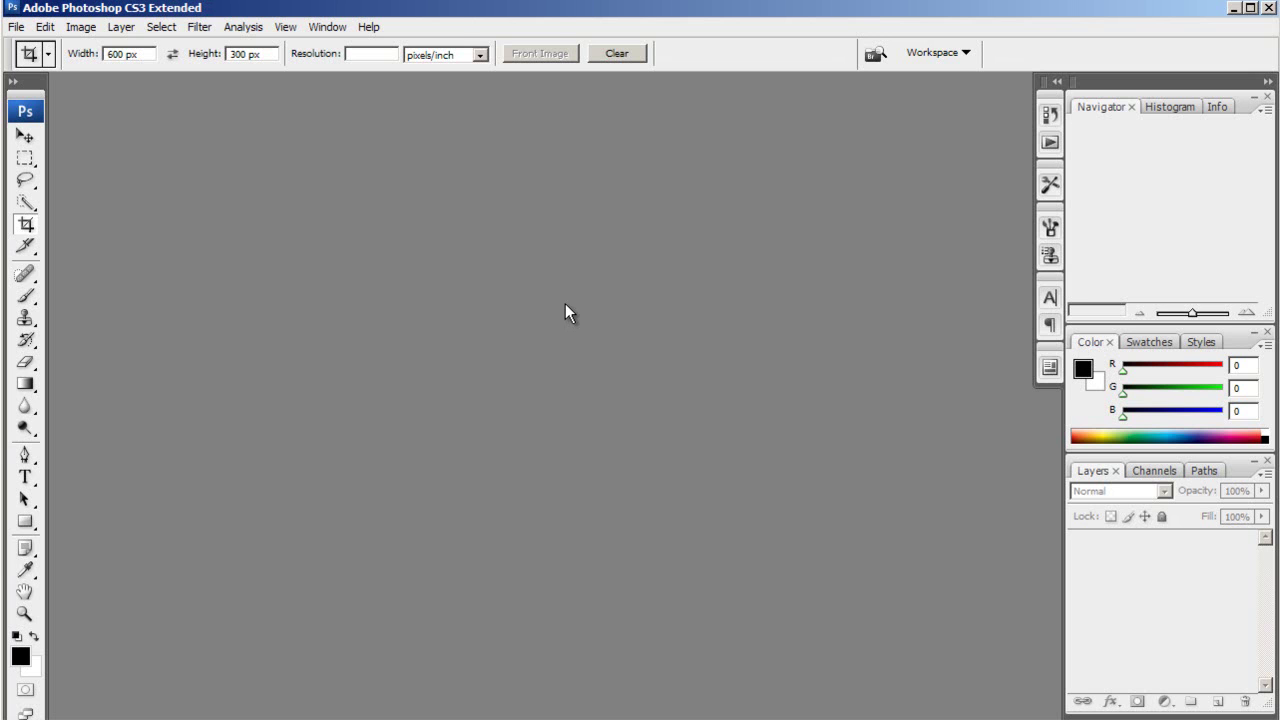
{"action": "key", "text": "ctrl+o"}
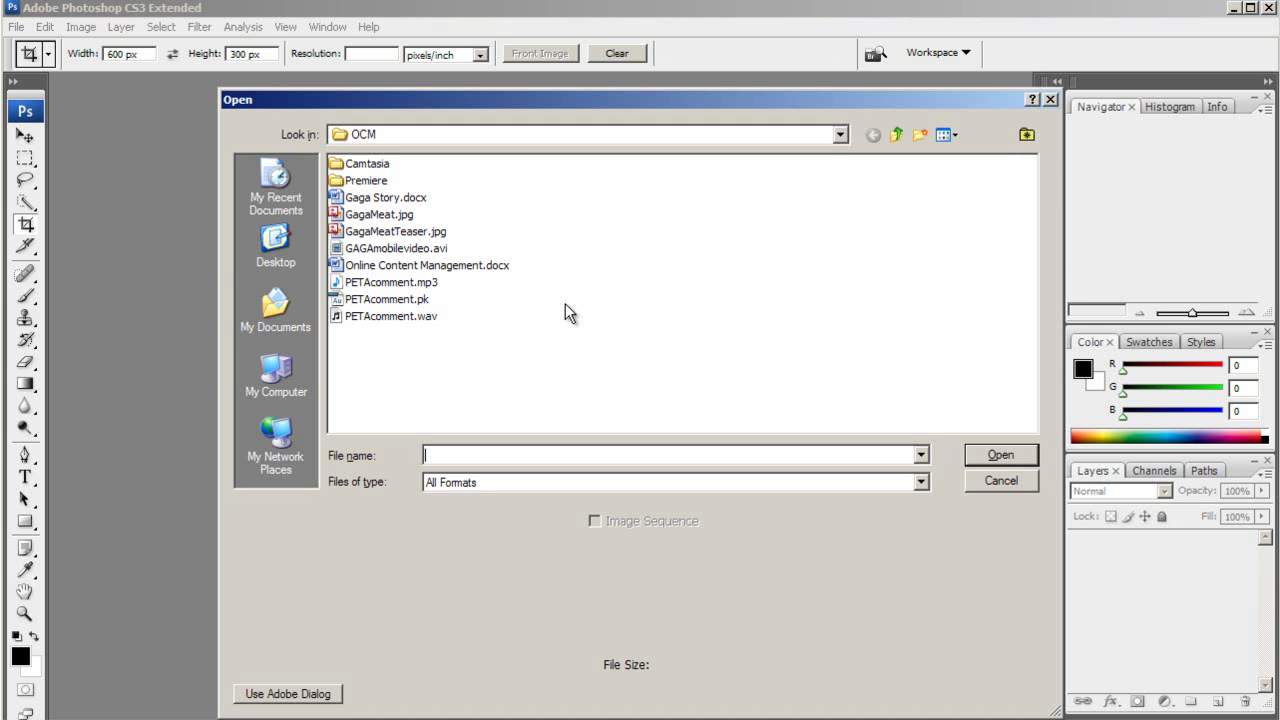
{"action": "left_click", "coordinate": [380, 214]}
{"action": "left_click", "coordinate": [992, 458]}
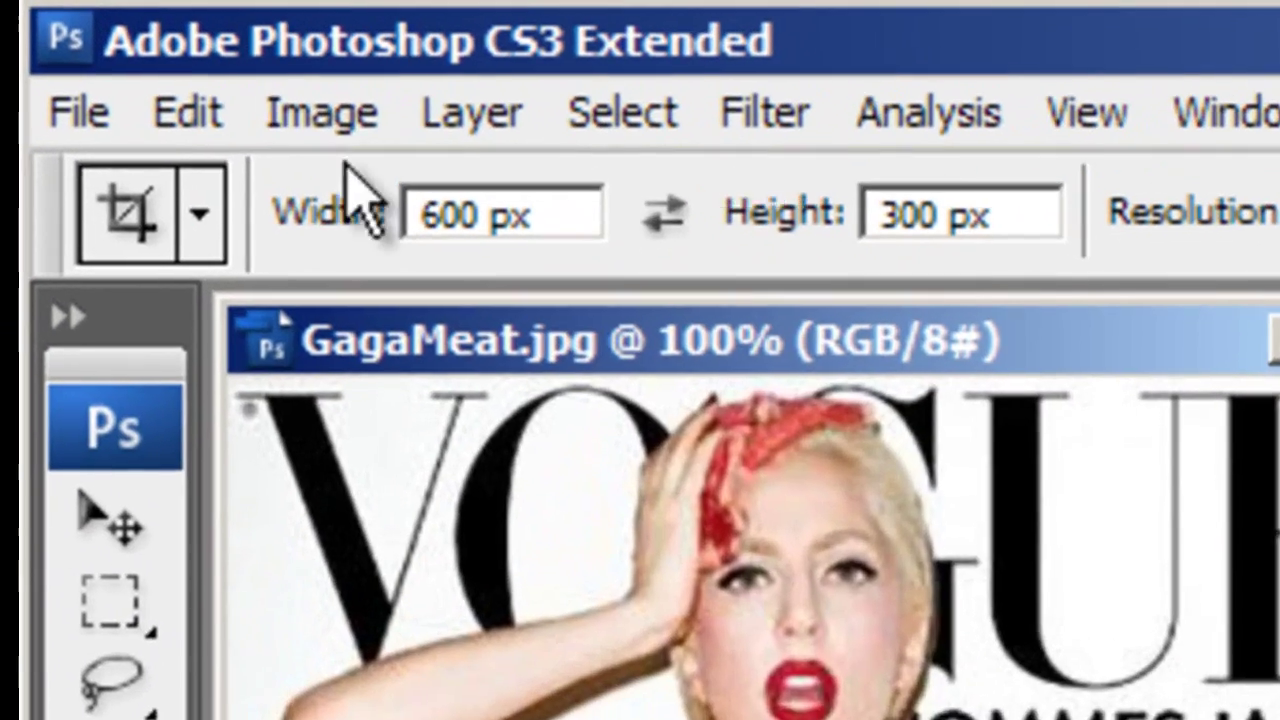
Step: Resize GagaMeat.jpg to a width of 200 pixels with its proportions constrained
{"action": "left_click", "coordinate": [321, 112]}
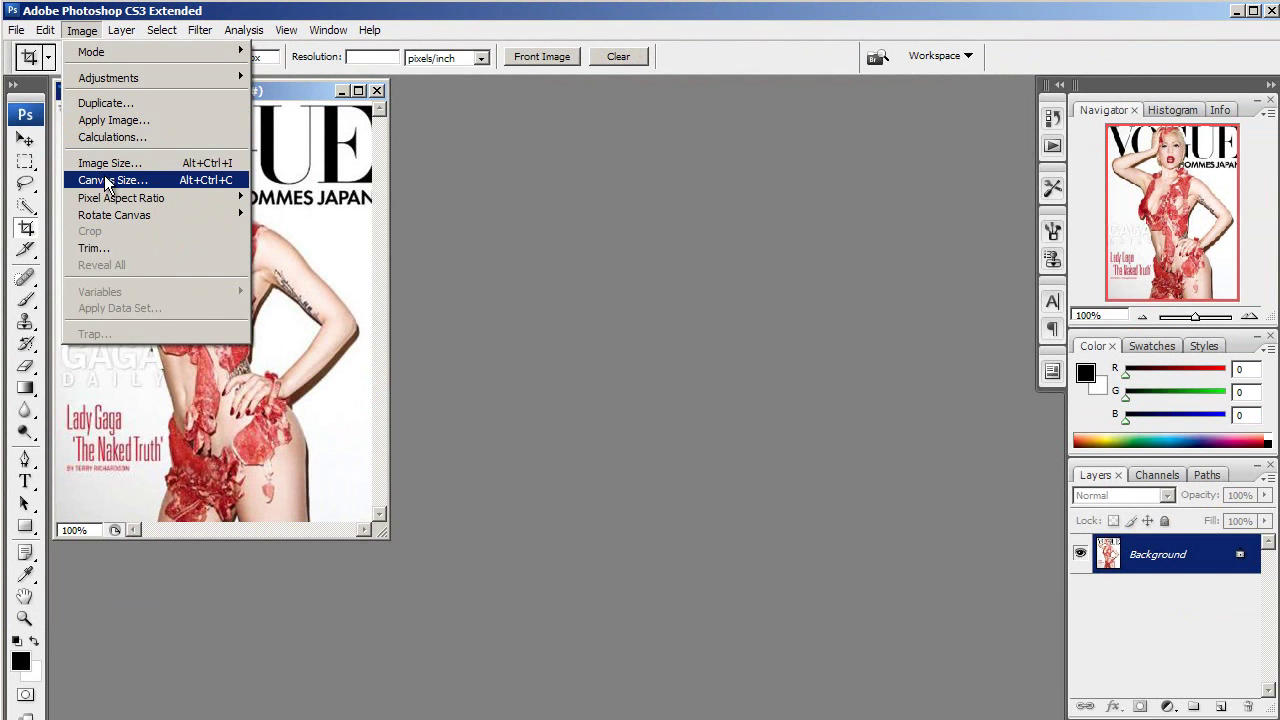
{"action": "left_click", "coordinate": [110, 163]}
{"action": "left_click", "coordinate": [499, 270]}
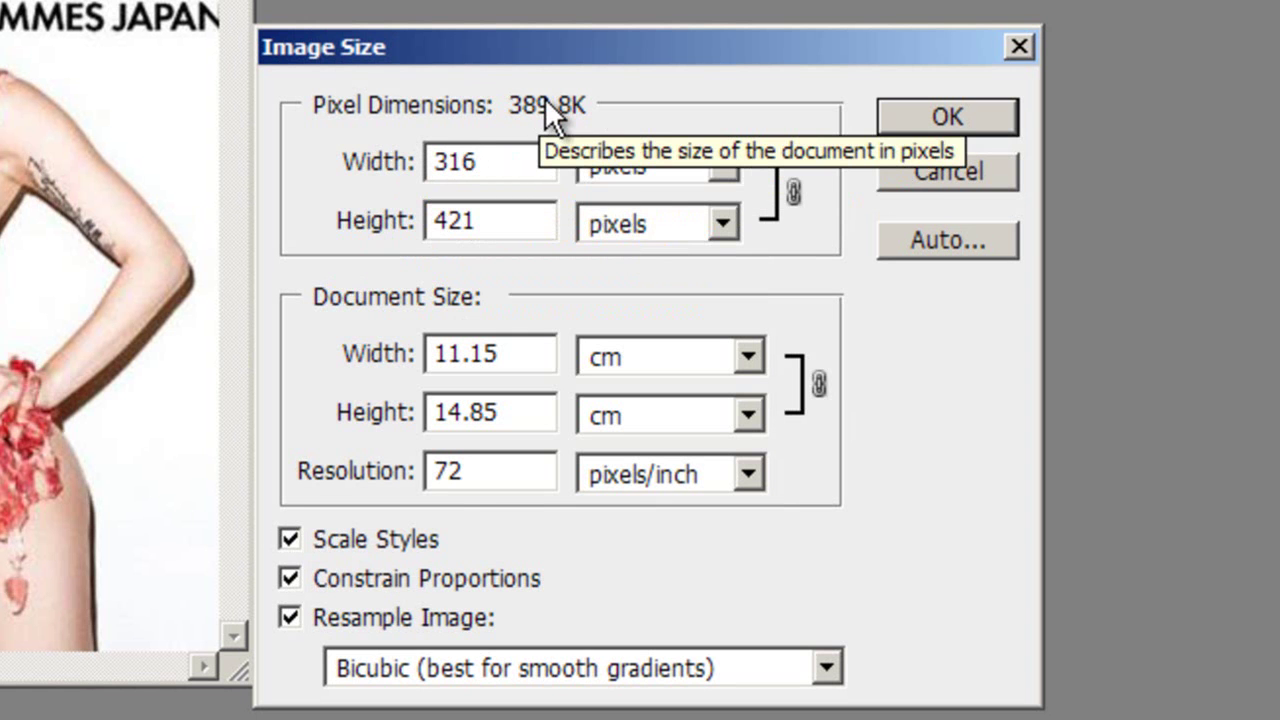
{"action": "left_click", "coordinate": [497, 162]}
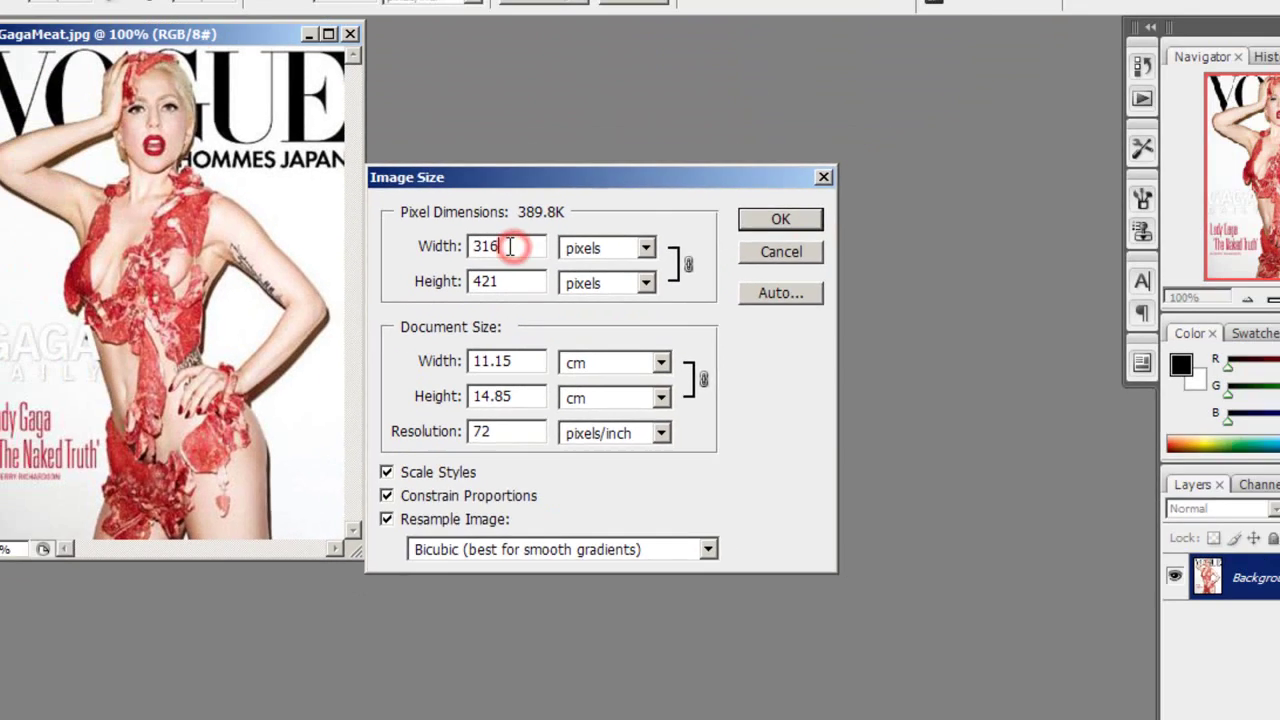
{"action": "left_click_drag", "start_coordinate": [510, 246], "coordinate": [470, 250]}
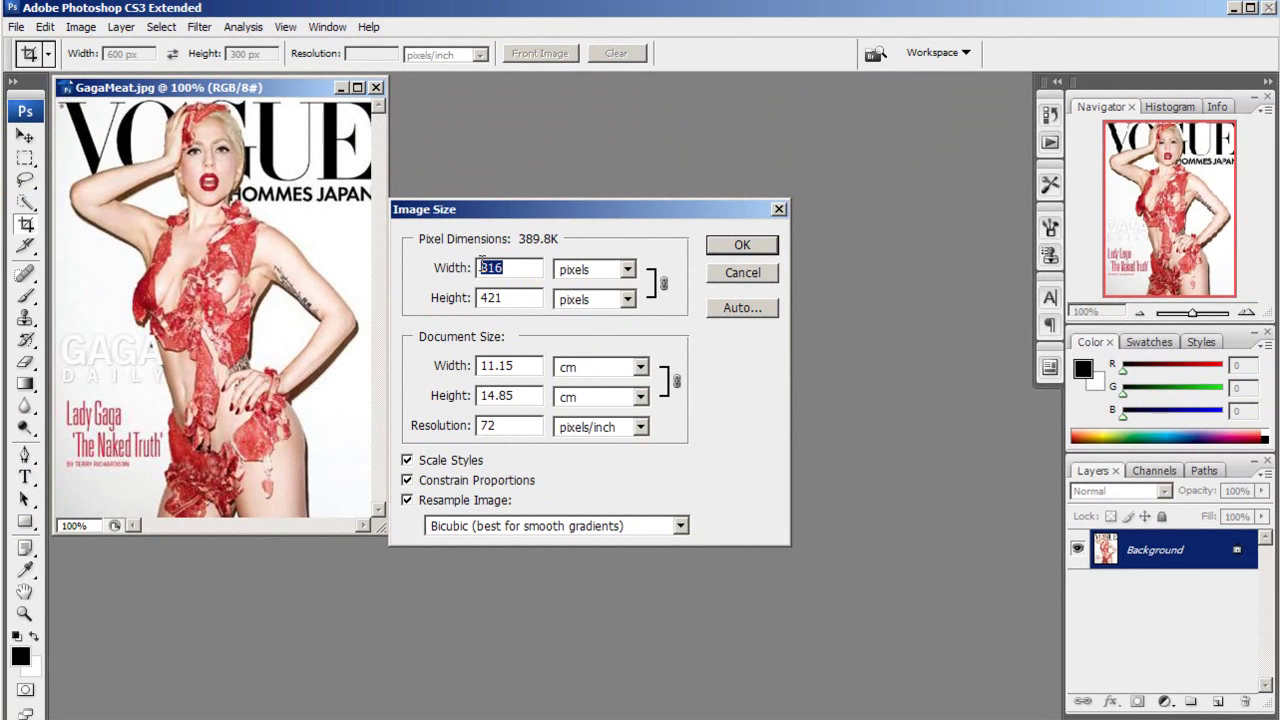
{"action": "type", "text": "200"}
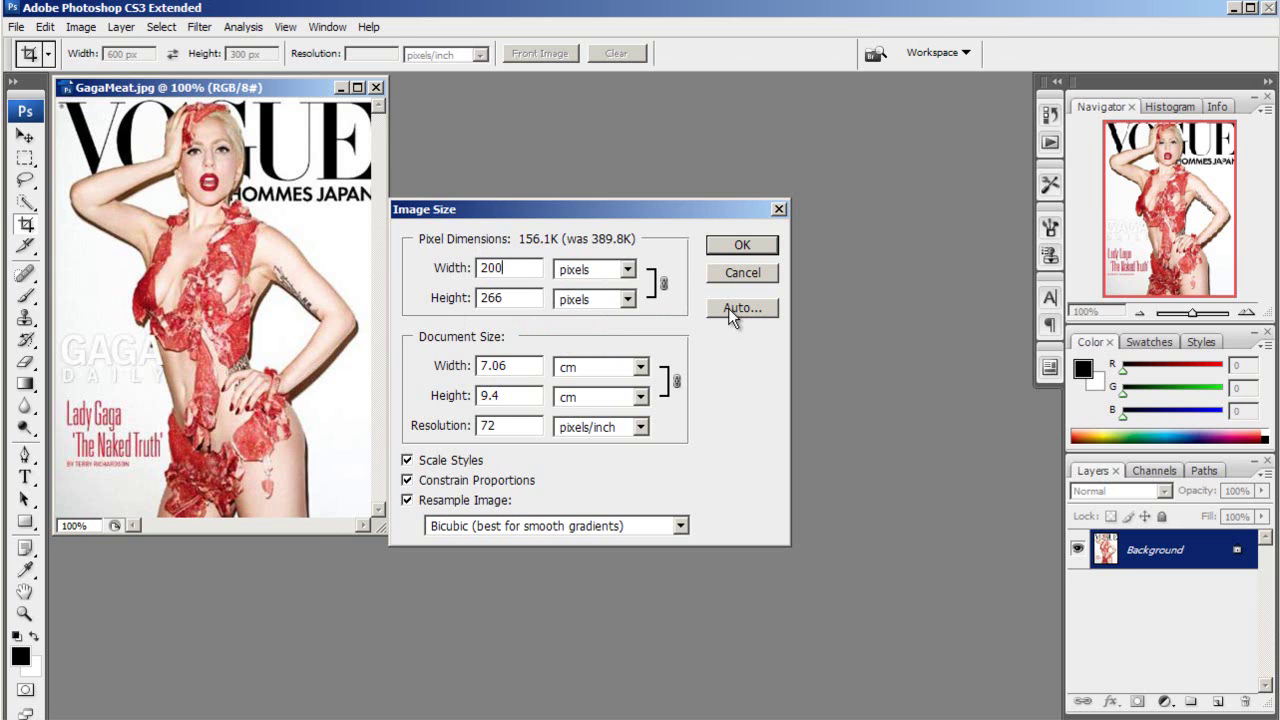
{"action": "key", "text": "Return"}
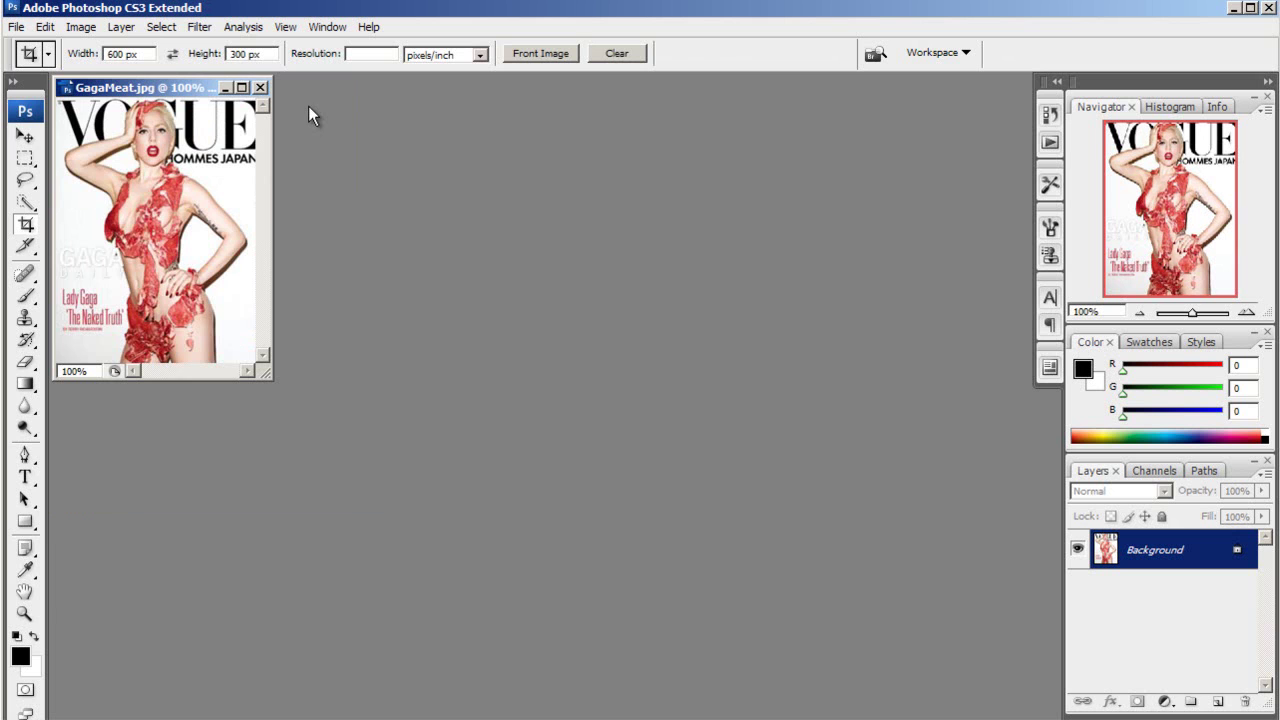
Step: Save the resized image for the web with the JPEG High preset in the OCM folder, under a name beginning with GagaMeatS
{"action": "left_click", "coordinate": [17, 27]}
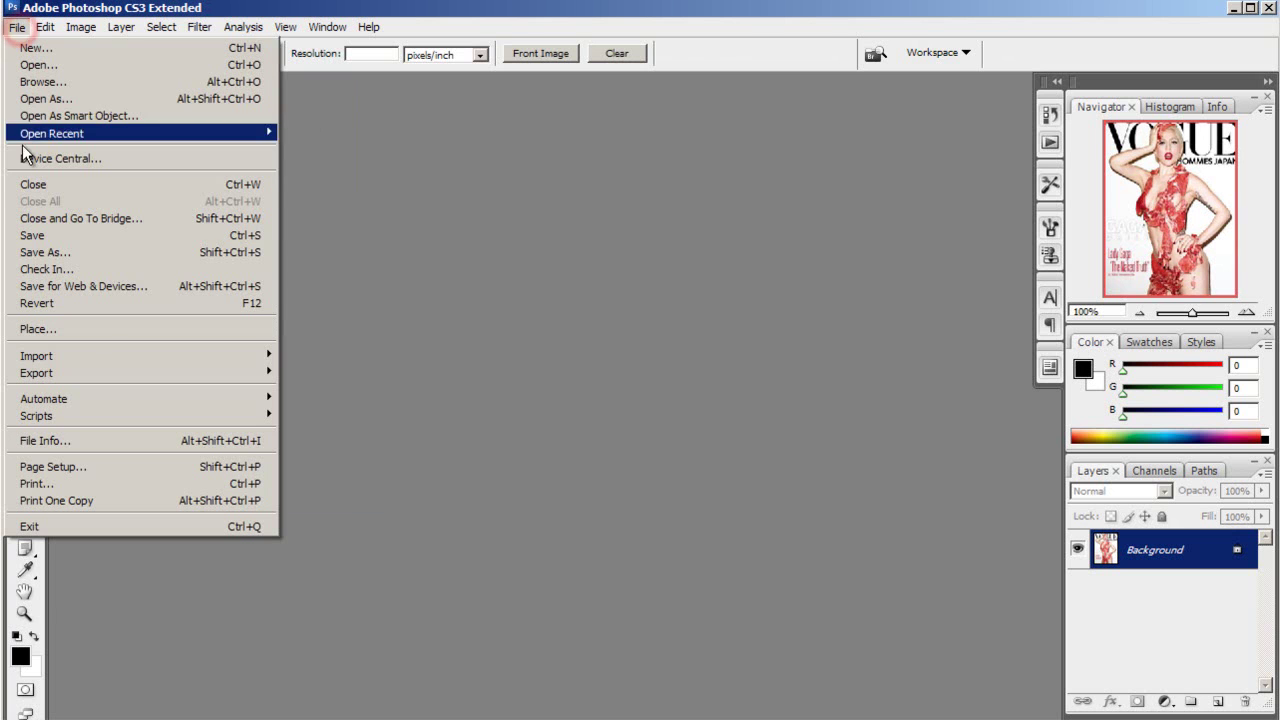
{"action": "left_click", "coordinate": [59, 290]}
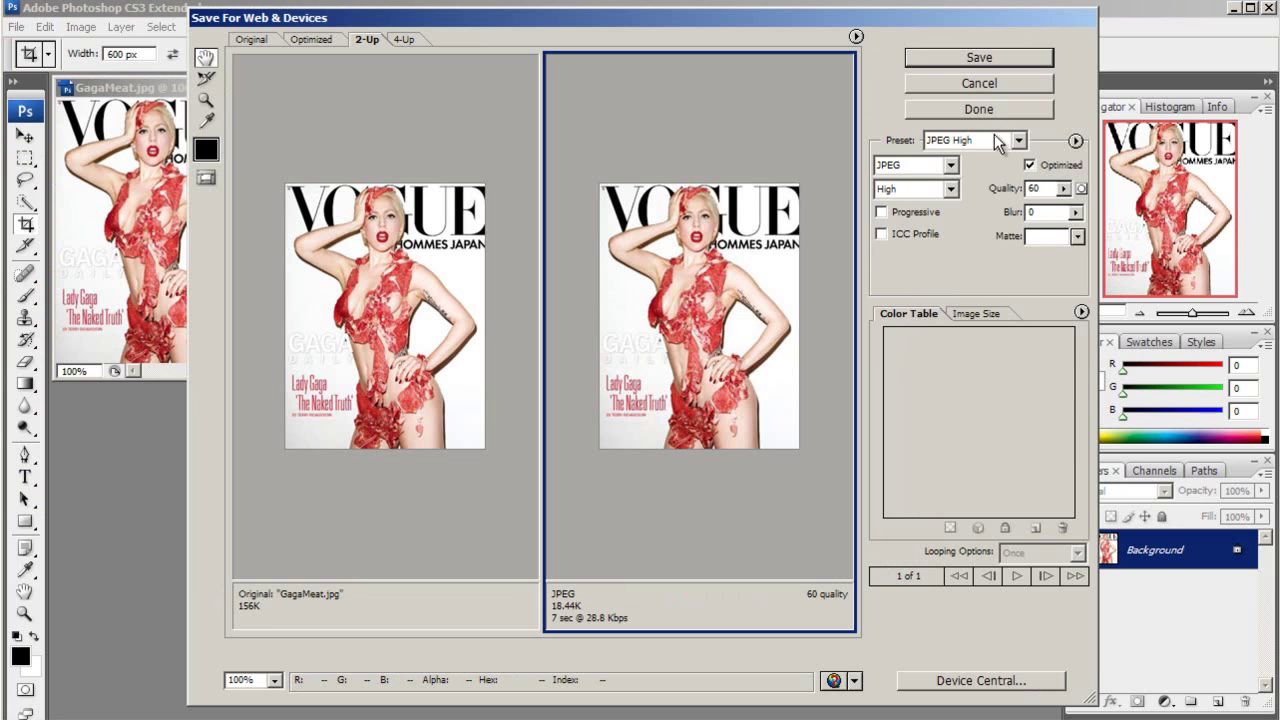
{"action": "left_click", "coordinate": [1000, 141]}
{"action": "left_click", "coordinate": [975, 281]}
{"action": "left_click", "coordinate": [948, 55]}
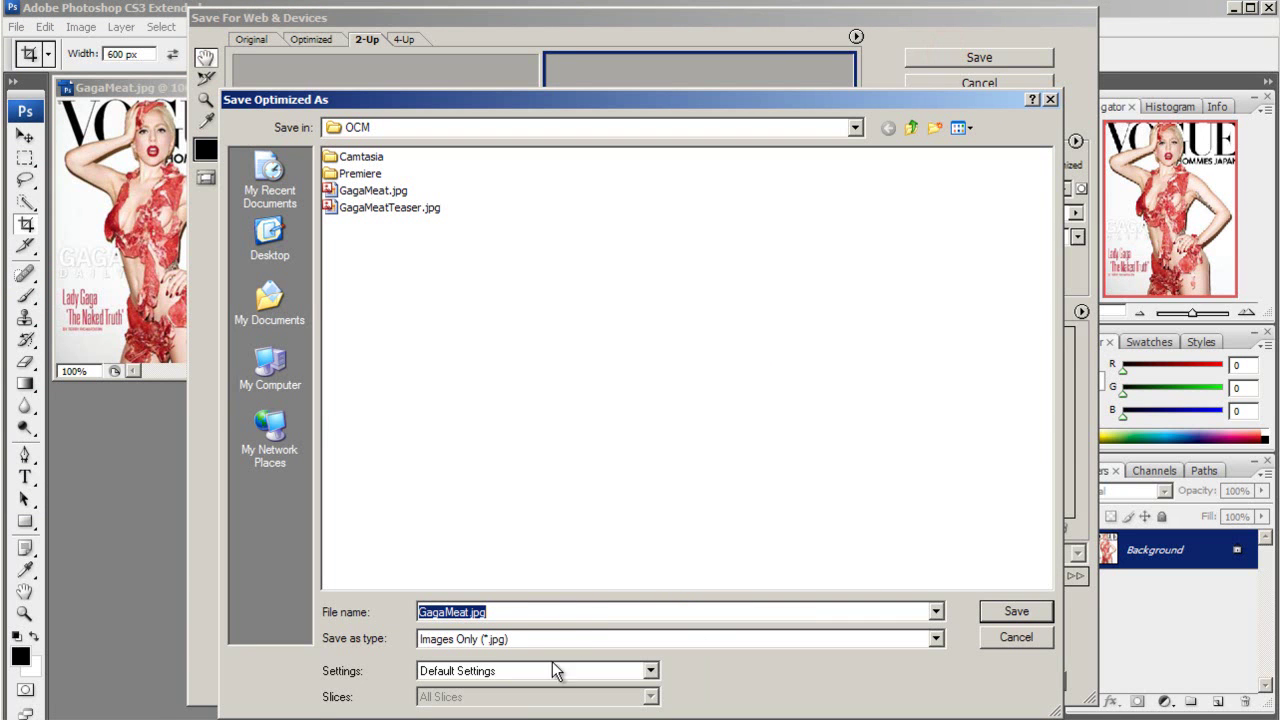
{"action": "left_click", "coordinate": [469, 612]}
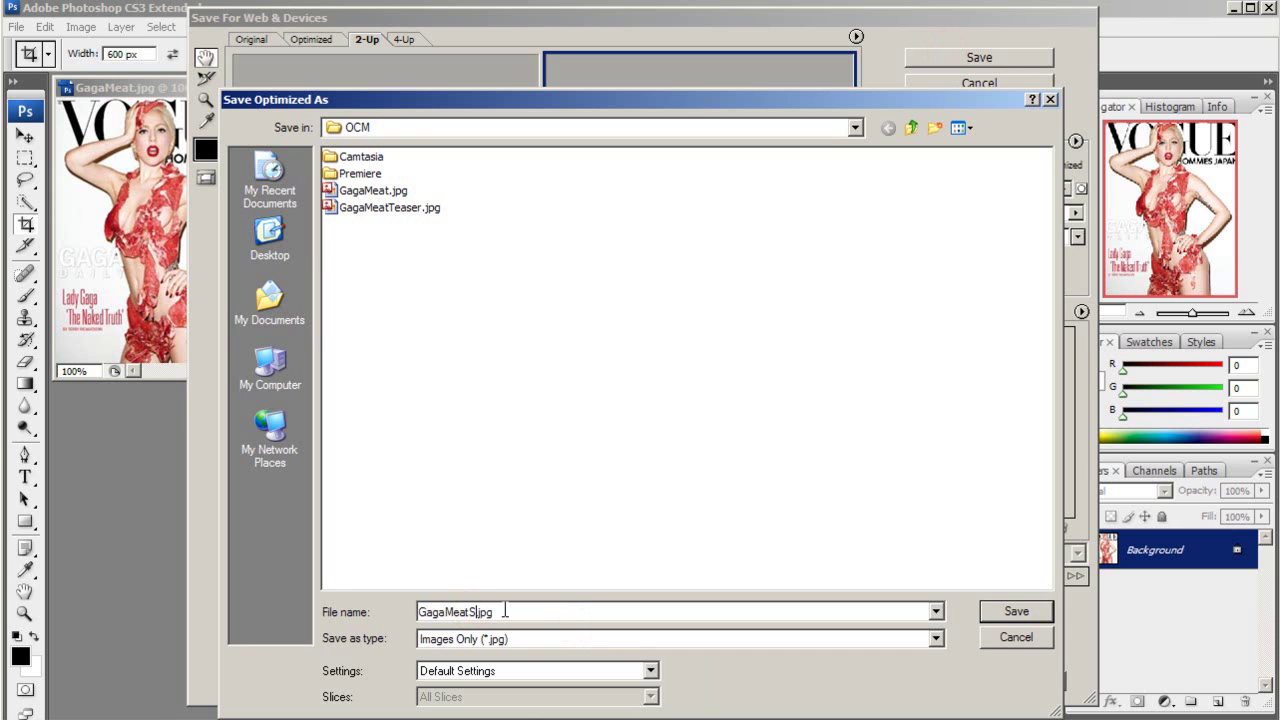
{"action": "key", "text": "Return"}
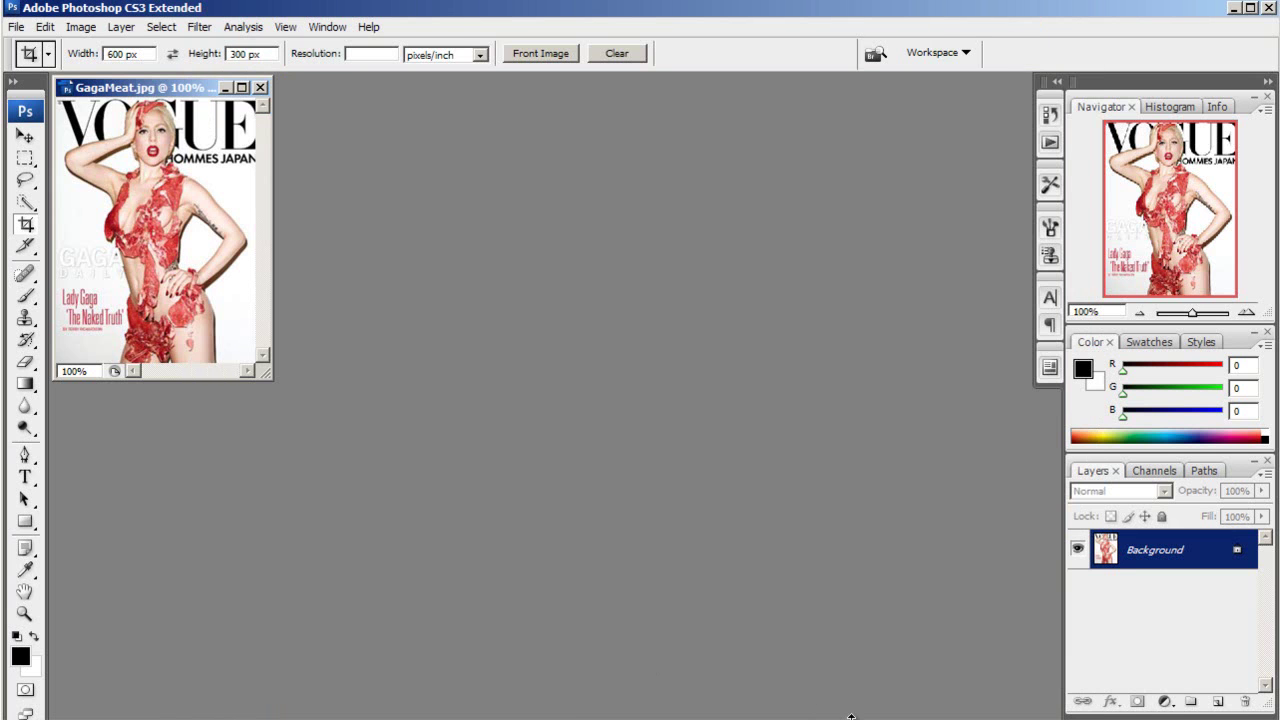
{"action": "key", "text": "alt+Tab"}
{"action": "type", "text": "www.j"}
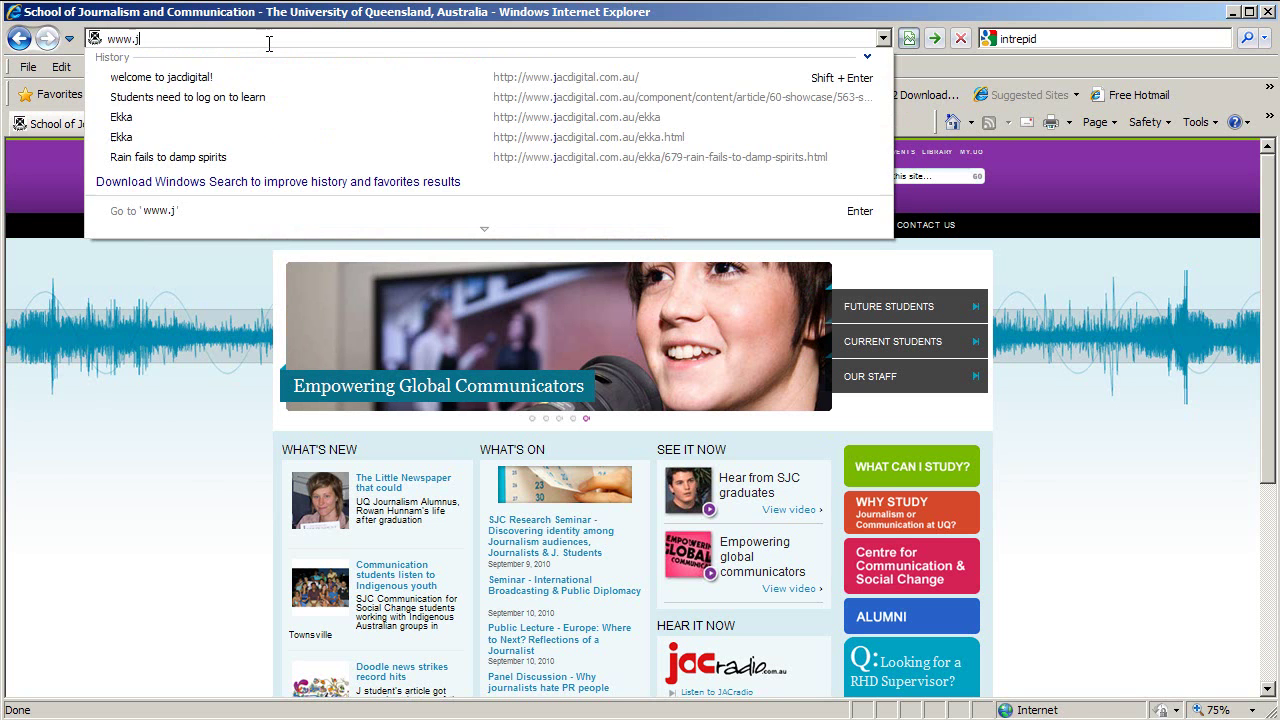
{"action": "type", "text": "a"}
{"action": "key", "text": "Down"}
{"action": "key", "text": "Return"}
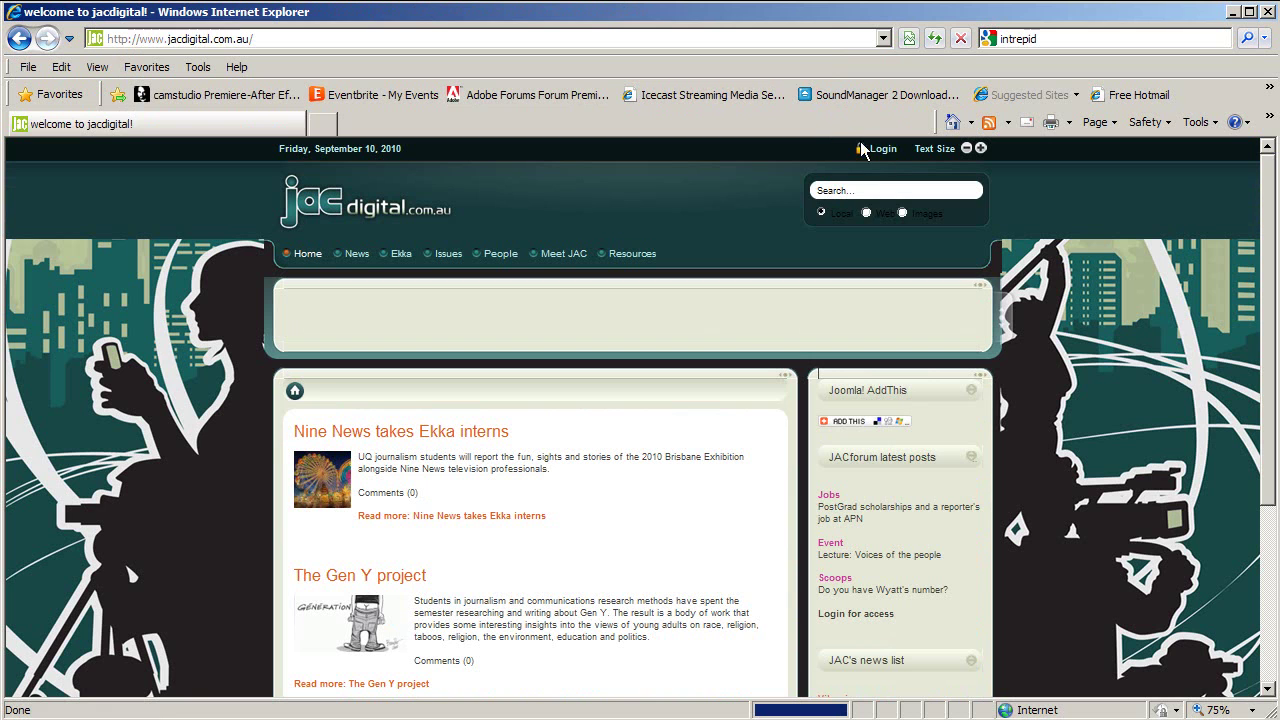
Step: Log in to the jacdigital site with the username tutorial and the account password
{"action": "left_click", "coordinate": [883, 150]}
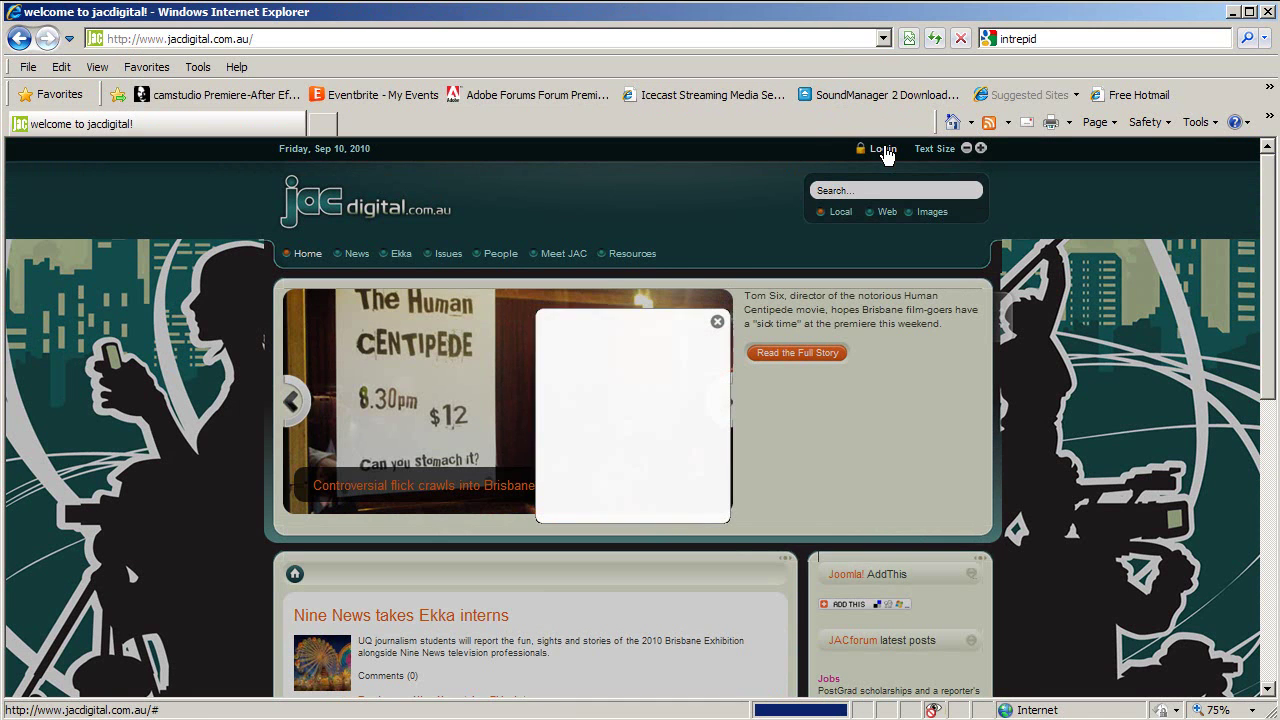
{"action": "left_click", "coordinate": [632, 366]}
{"action": "type", "text": "tutorial"}
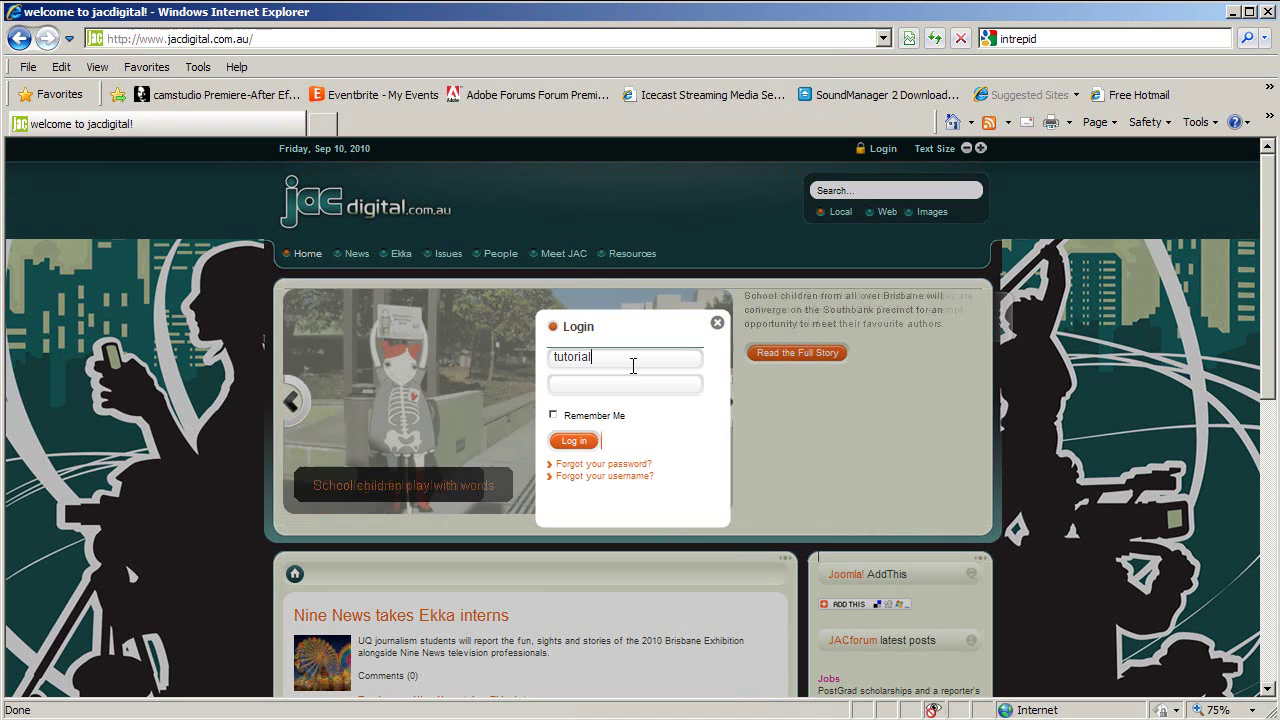
{"action": "key", "text": "Tab"}
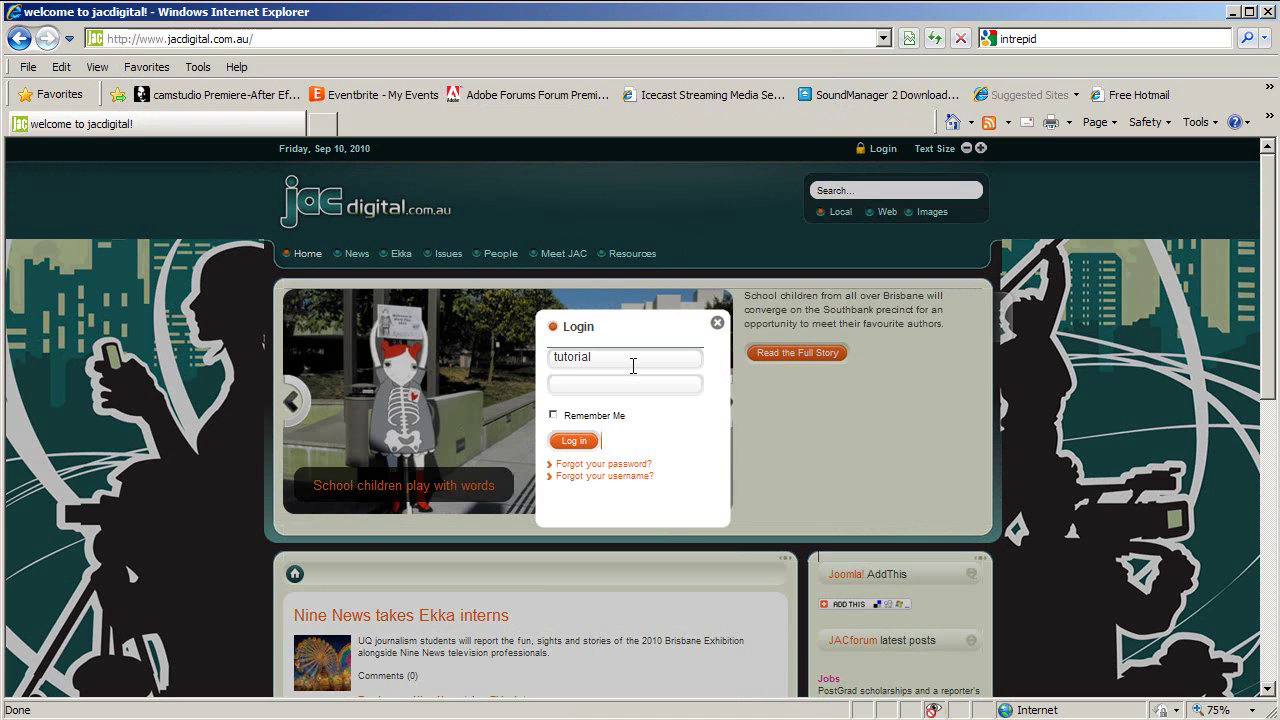
{"action": "type", "text": "•••••"}
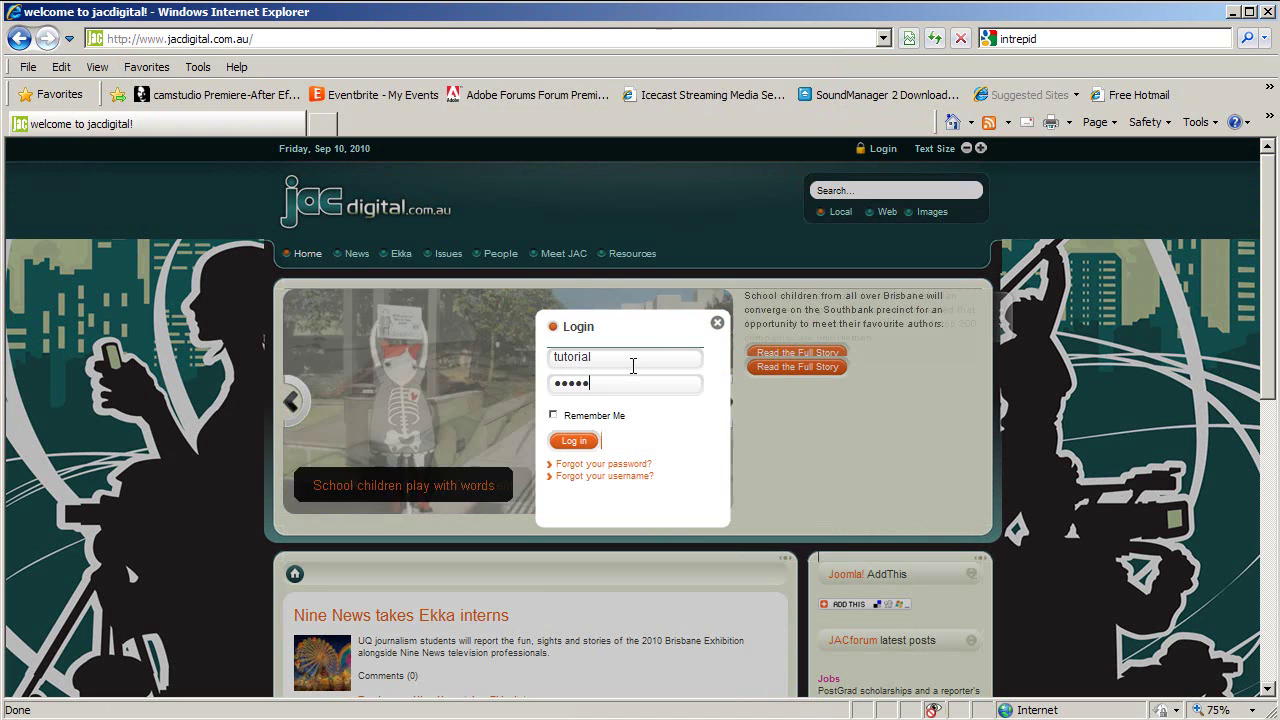
{"action": "type", "text": "•••"}
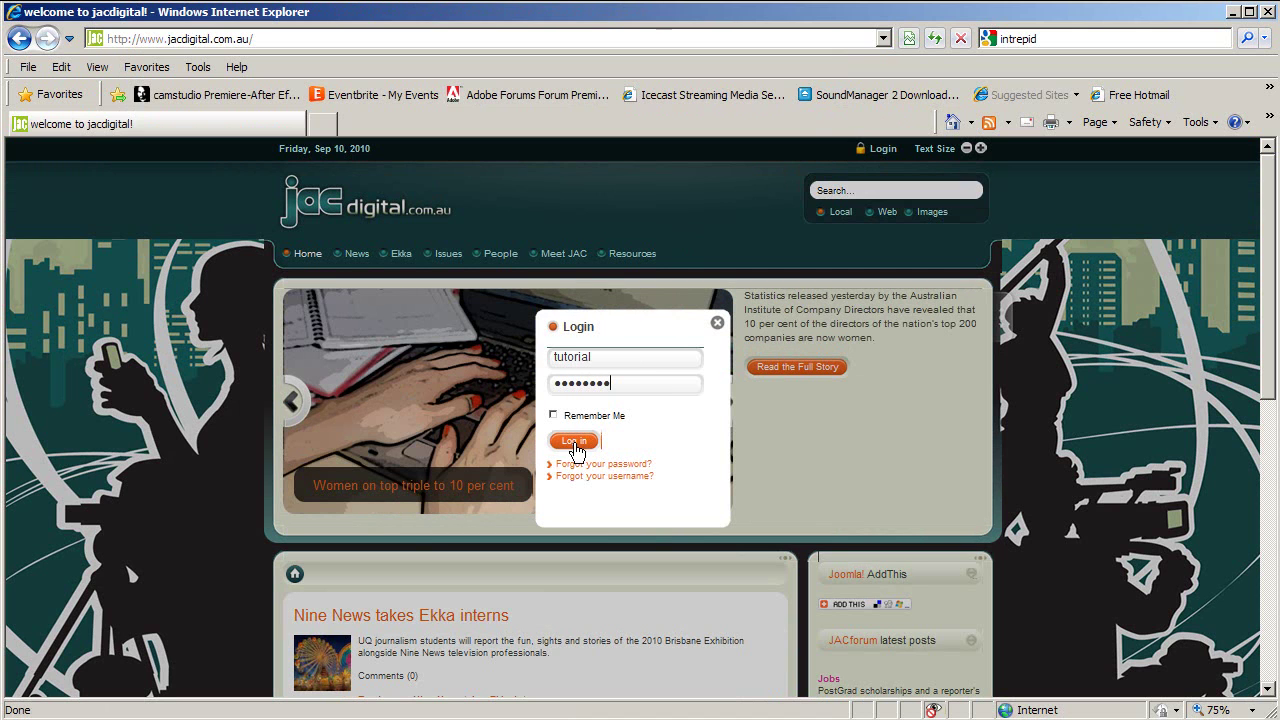
{"action": "left_click", "coordinate": [573, 442]}
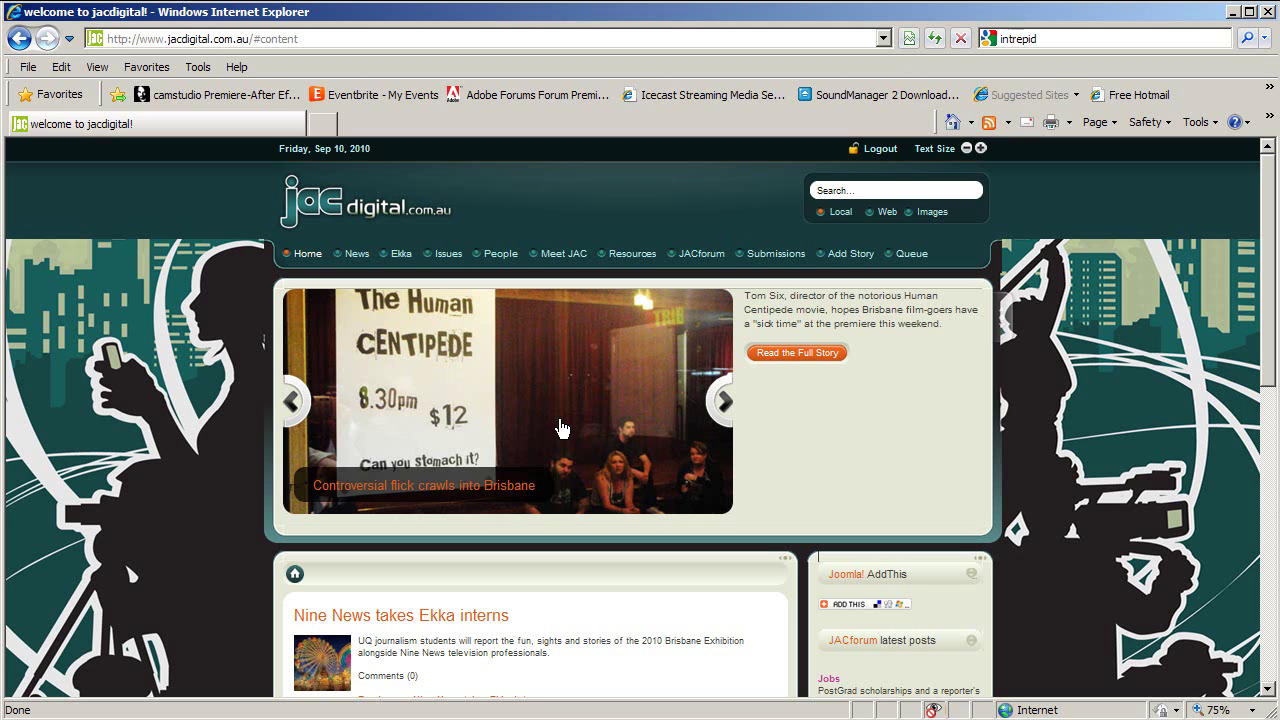
Step: Start a new story titled "Gaga meat bikini causes protests" and open the external-source paste window for its body
{"action": "left_click", "coordinate": [857, 256]}
{"action": "left_click", "coordinate": [504, 409]}
{"action": "type", "text": "G"}
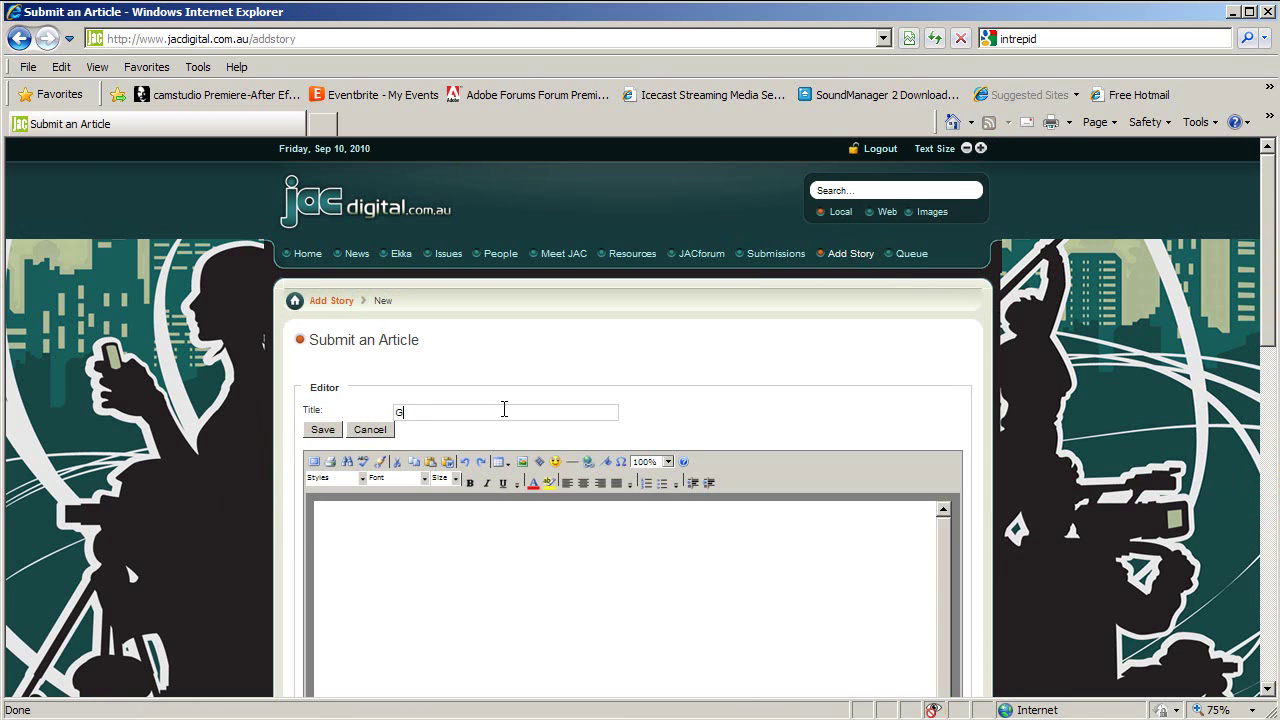
{"action": "type", "text": "aga meat bikini causes protests"}
{"action": "left_click", "coordinate": [474, 535]}
{"action": "left_click", "coordinate": [448, 463]}
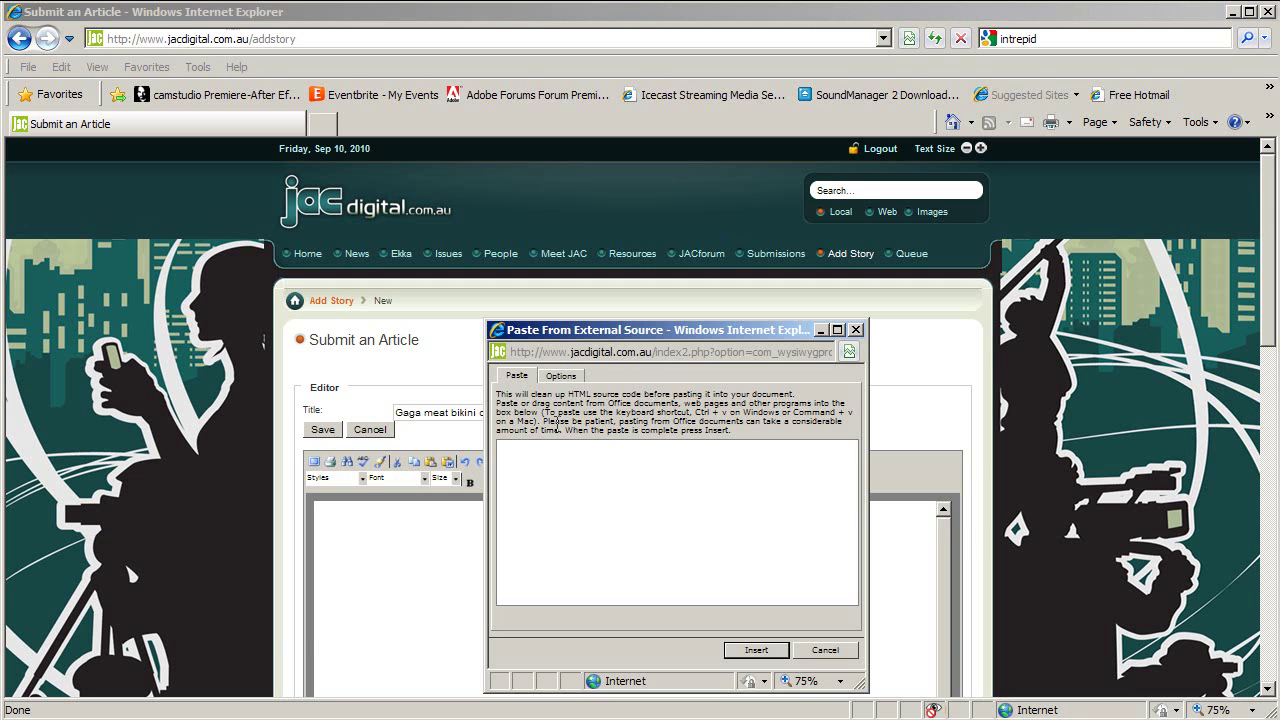
Step: Switch to Gaga Story.docx in Word, copy the story text below the headline, and minimize the document
{"action": "key", "text": "alt+Tab"}
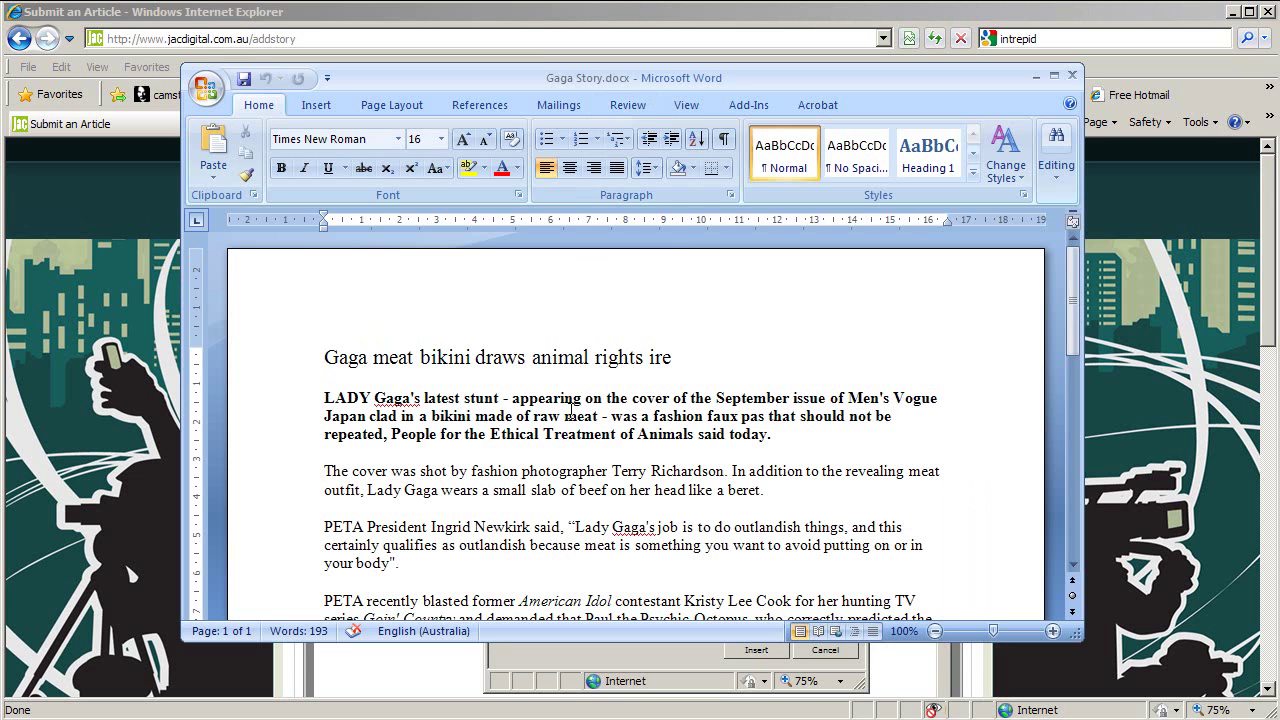
{"action": "left_click_drag", "start_coordinate": [324, 397], "coordinate": [744, 532]}
{"action": "right_click", "coordinate": [517, 356]}
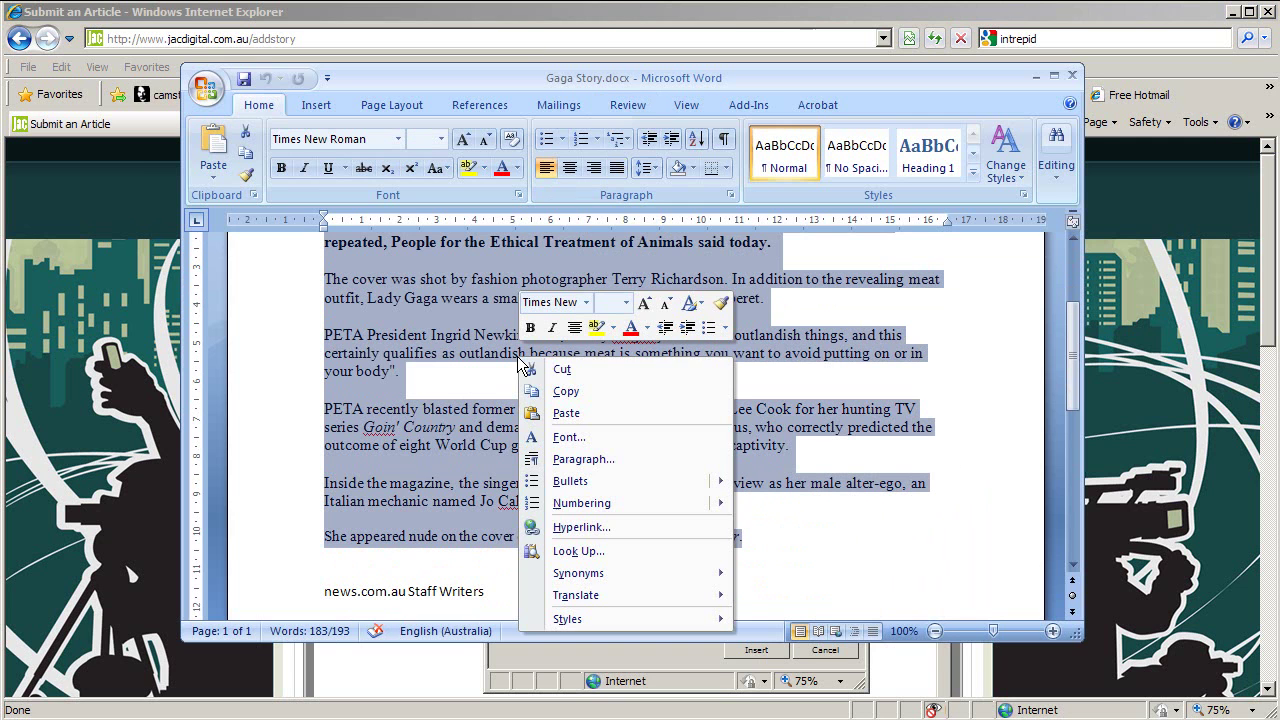
{"action": "left_click", "coordinate": [583, 385]}
{"action": "left_click", "coordinate": [1036, 75]}
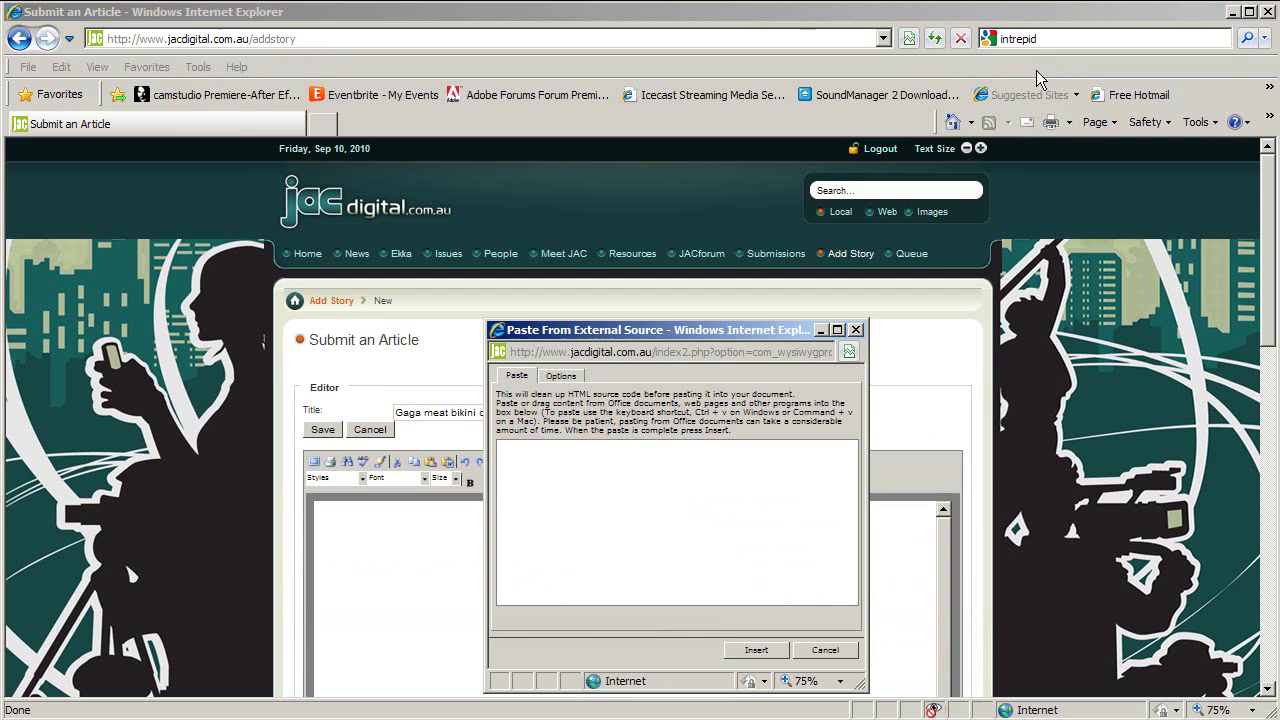
Step: Paste the copied text into the external-source window and insert it into the article body
{"action": "right_click", "coordinate": [578, 494]}
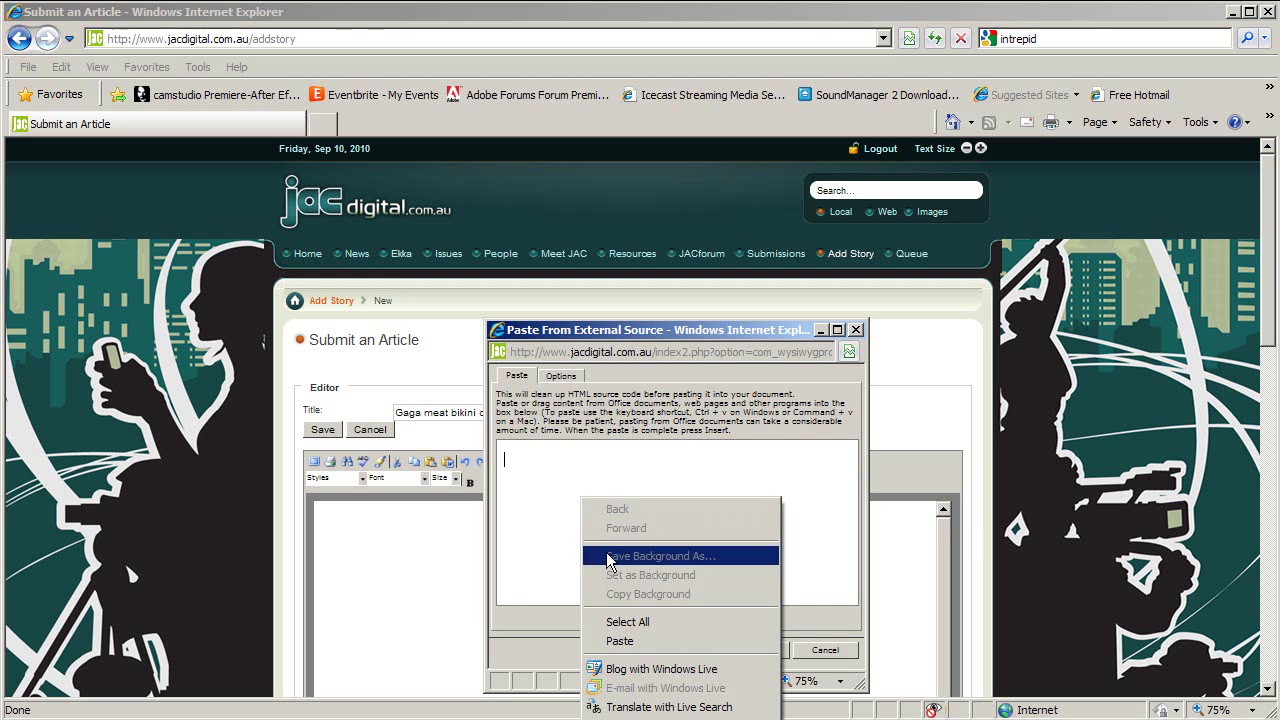
{"action": "left_click", "coordinate": [626, 640]}
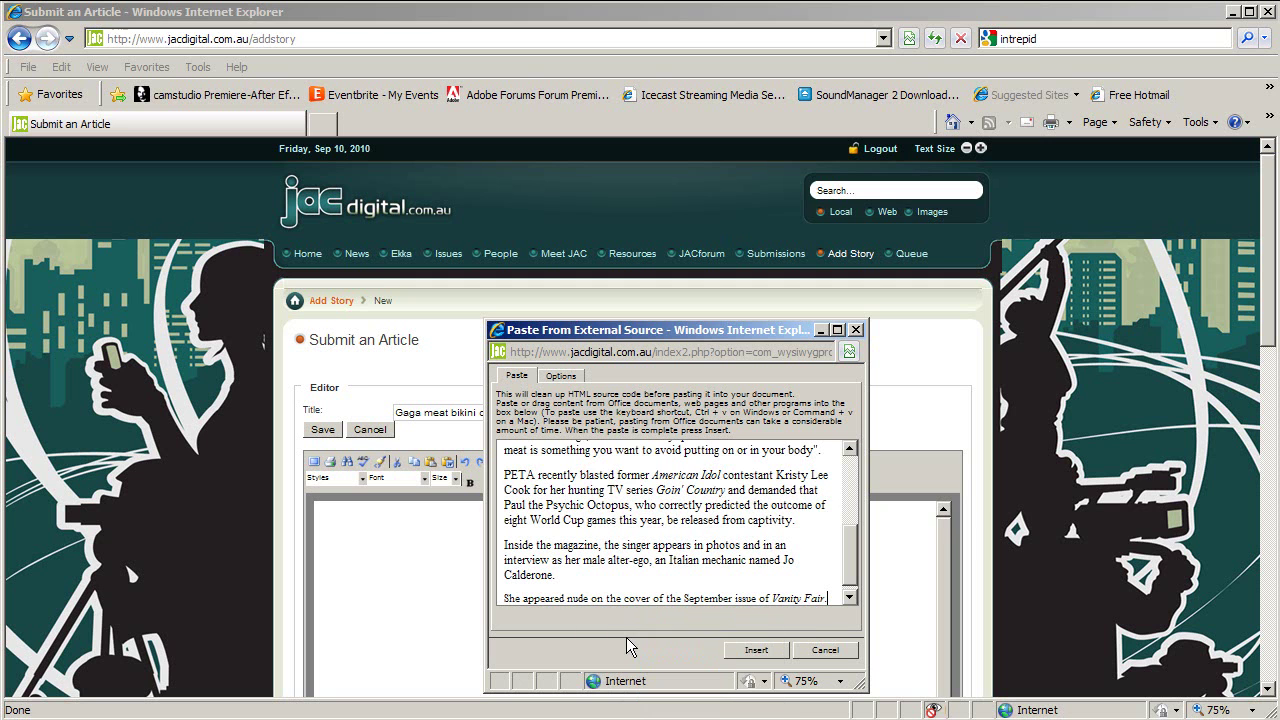
{"action": "left_click", "coordinate": [748, 646]}
Step: Set the font size of the entire story text to 2
{"action": "left_click_drag", "start_coordinate": [685, 605], "coordinate": [282, 376]}
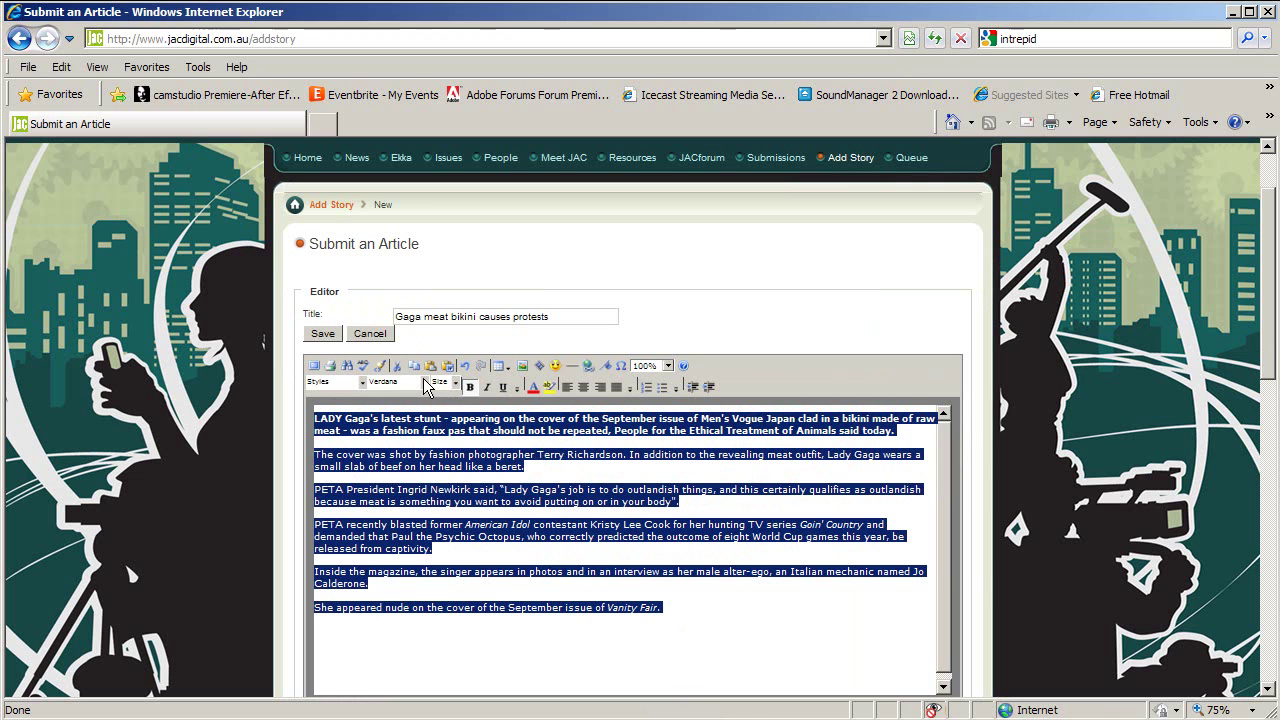
{"action": "left_click", "coordinate": [456, 383]}
{"action": "left_click", "coordinate": [455, 413]}
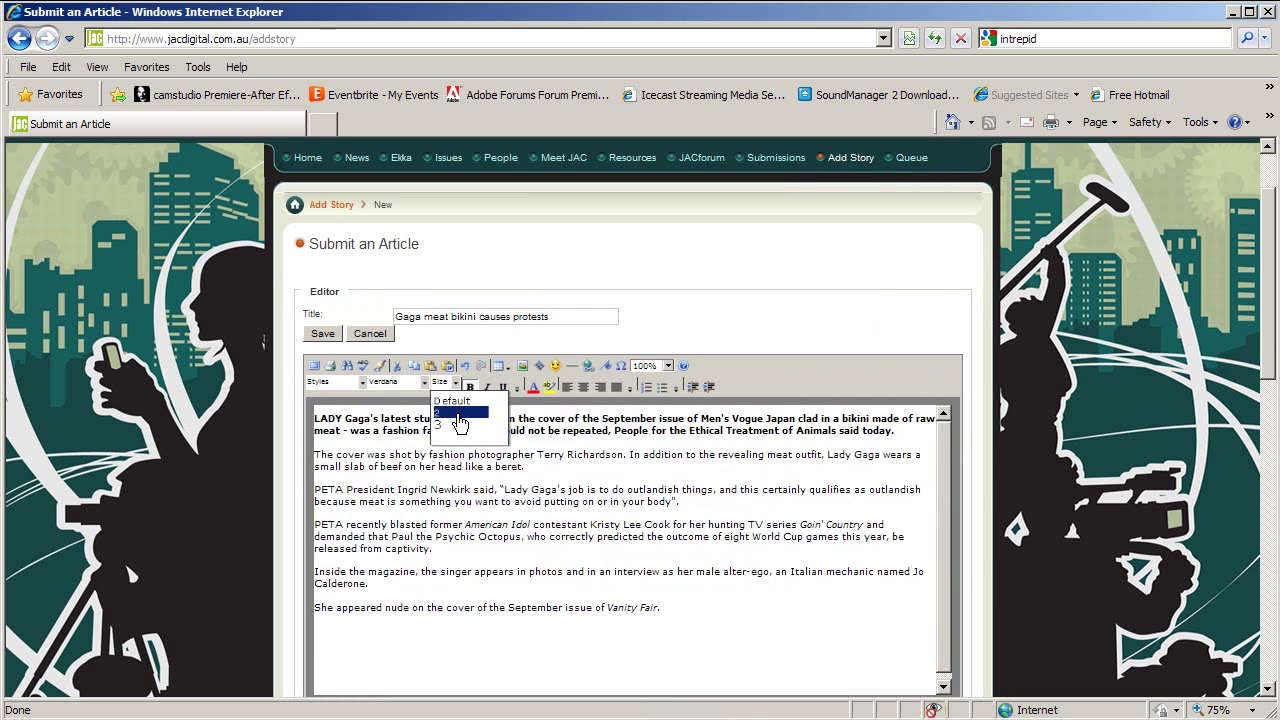
{"action": "left_click", "coordinate": [767, 645]}
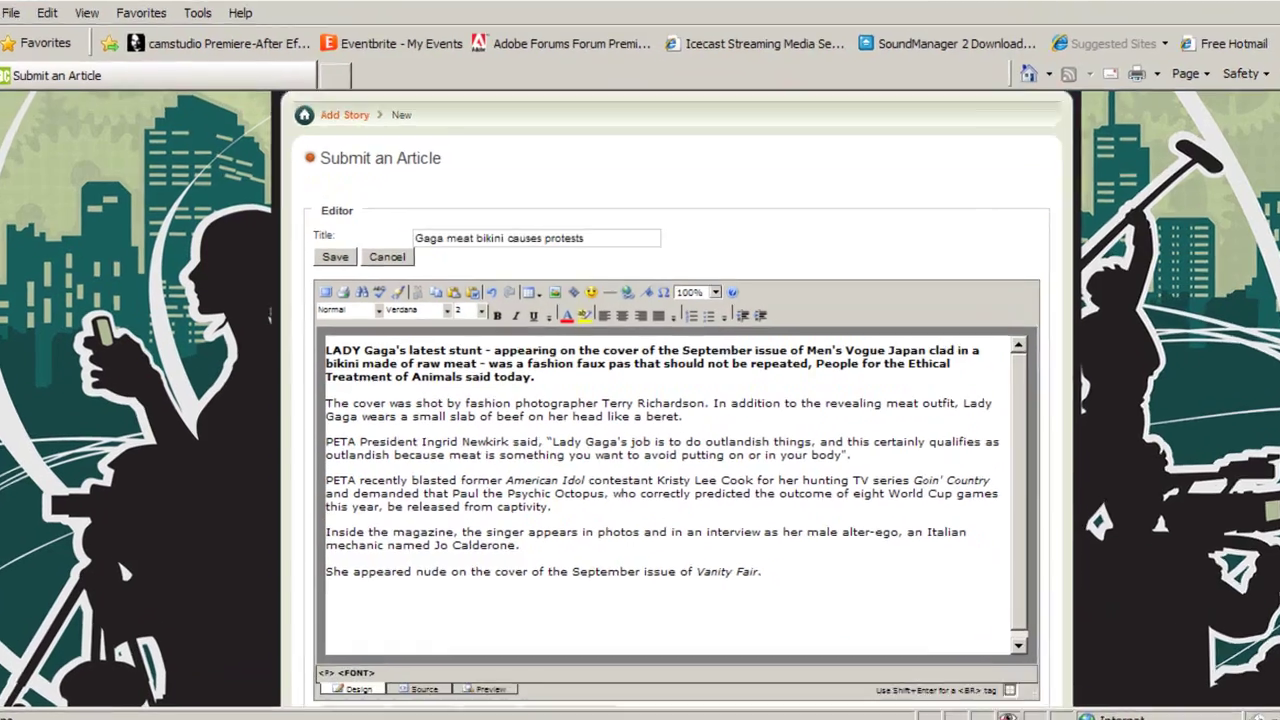
Step: Add a Read more break to the story and place it directly below the bold opening paragraph
{"action": "scroll", "coordinate": [1268, 356], "scroll_direction": "down", "scroll_amount": 5}
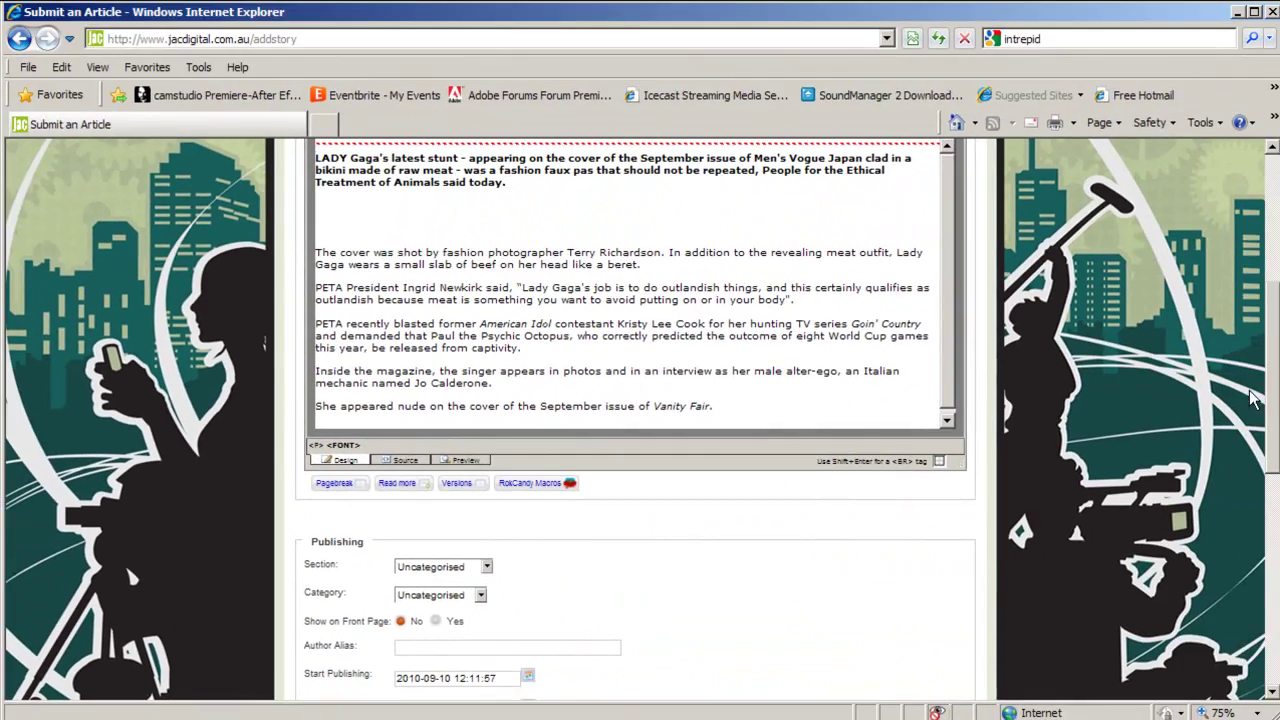
{"action": "scroll", "coordinate": [1262, 400], "scroll_direction": "up", "scroll_amount": 3}
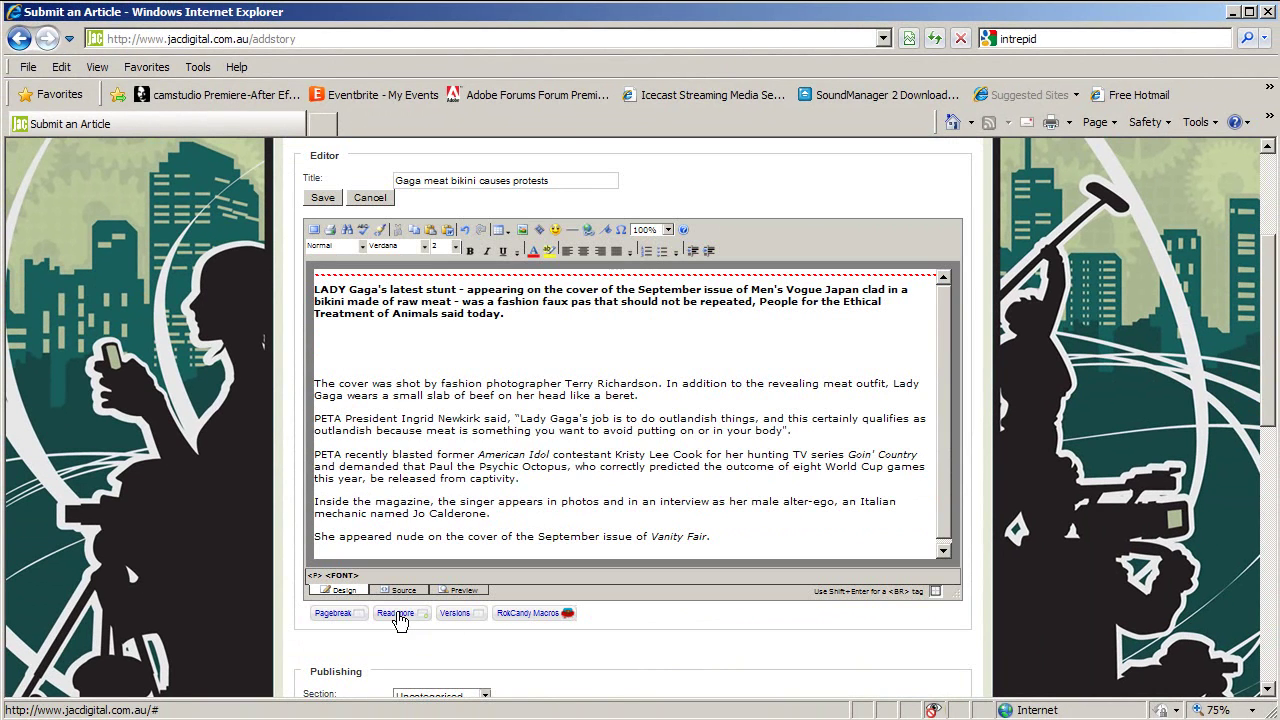
{"action": "left_click", "coordinate": [419, 290]}
{"action": "left_click_drag", "start_coordinate": [421, 305], "coordinate": [412, 333]}
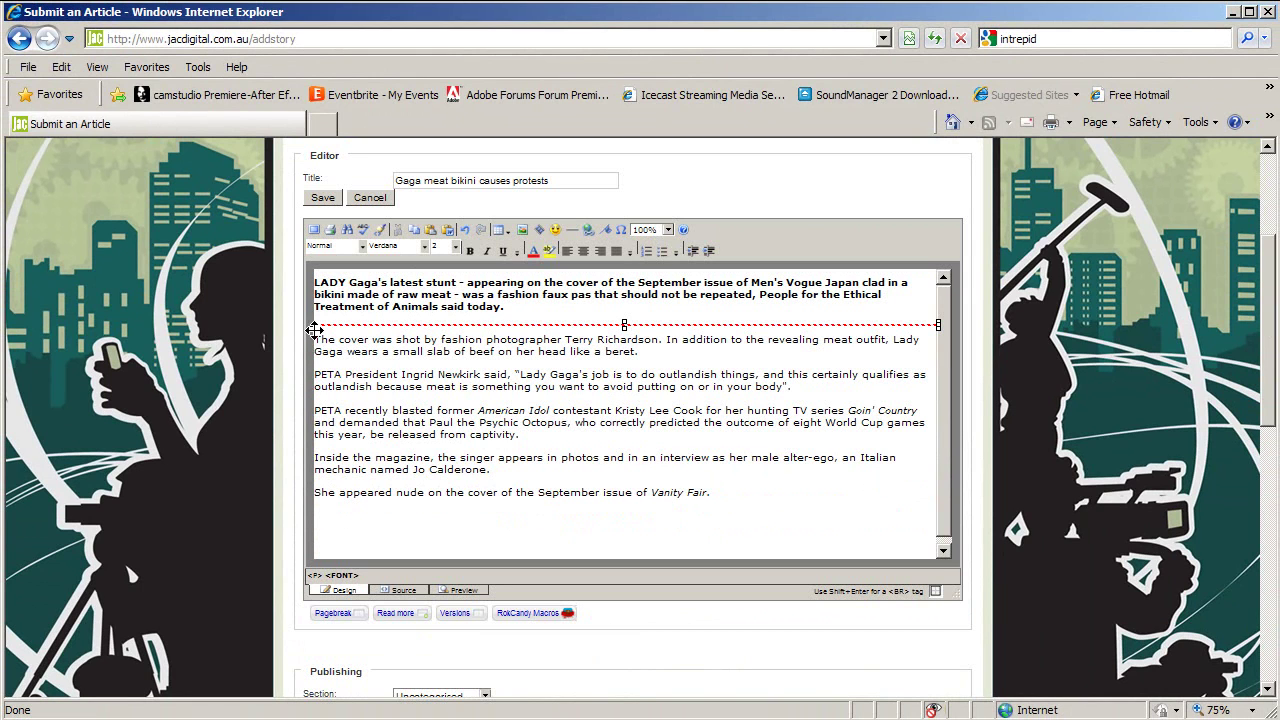
Step: Start inserting an image before the opening paragraph and upload GagaMeatTeaser.jpg from the OCM folder to the shared images
{"action": "left_click", "coordinate": [316, 291]}
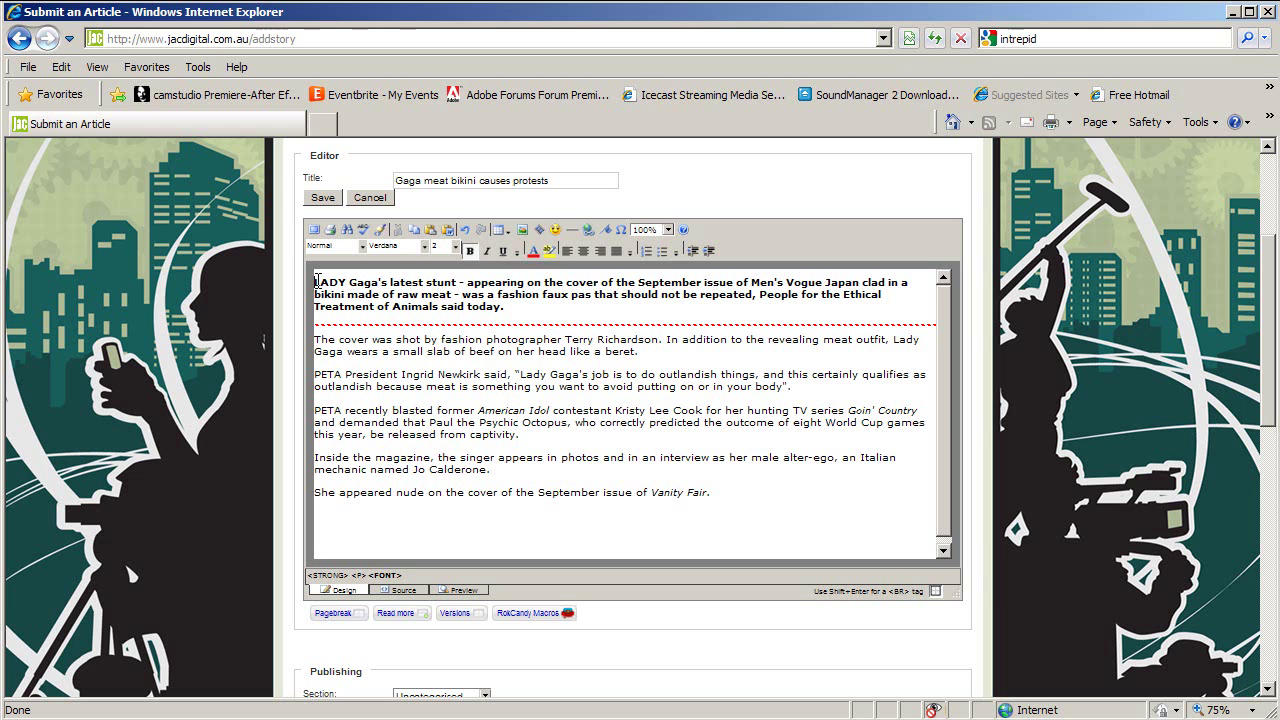
{"action": "left_click", "coordinate": [522, 229]}
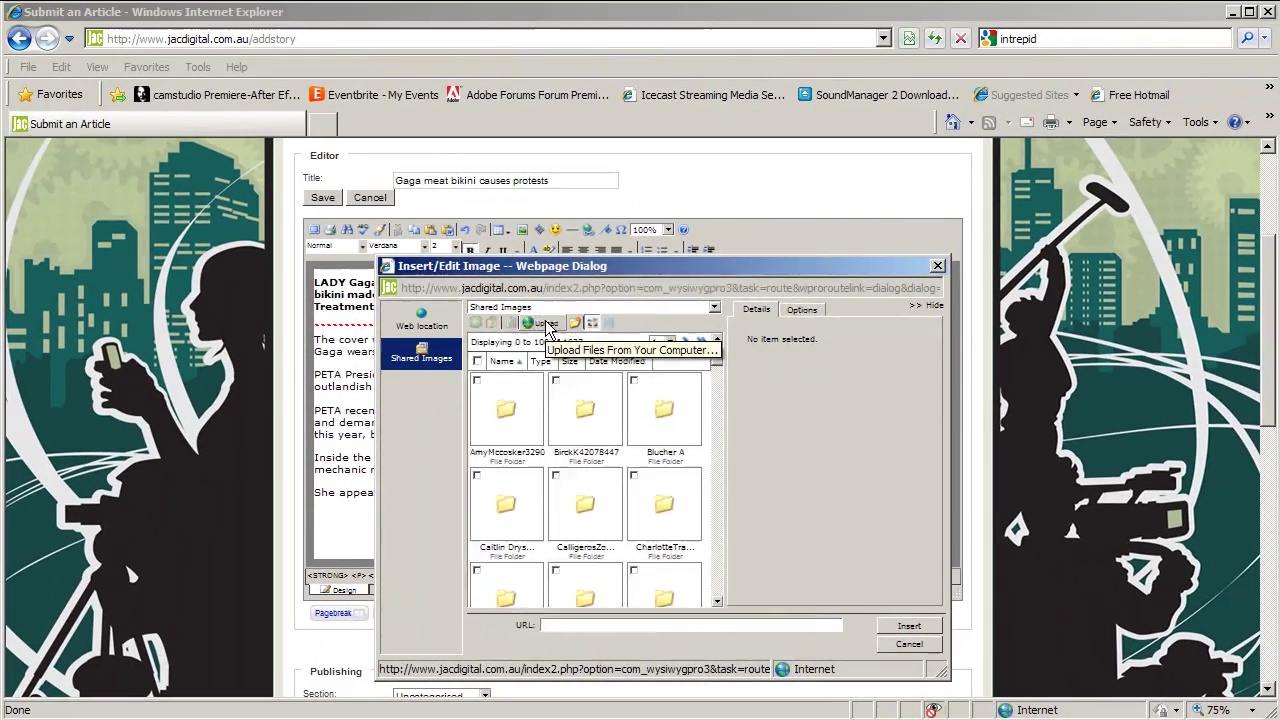
{"action": "left_click", "coordinate": [446, 293]}
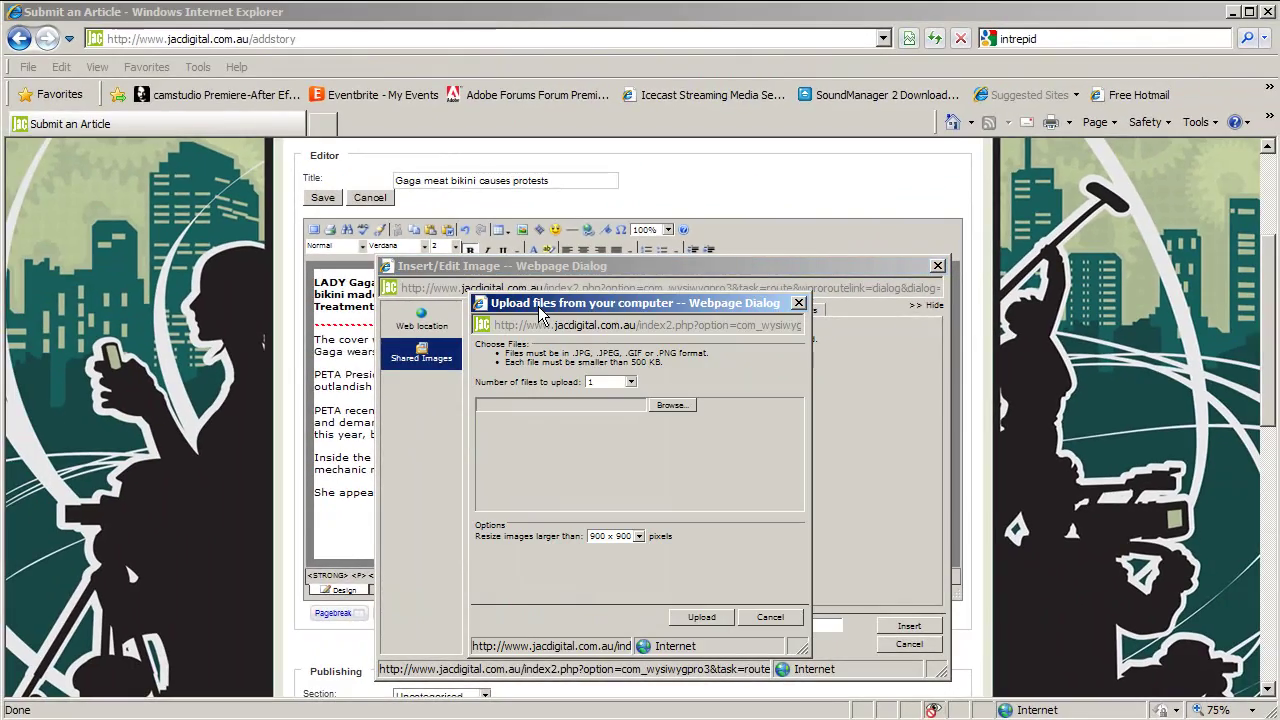
{"action": "left_click", "coordinate": [688, 405]}
{"action": "left_click_drag", "start_coordinate": [677, 382], "coordinate": [570, 229]}
{"action": "double_click", "coordinate": [493, 410]}
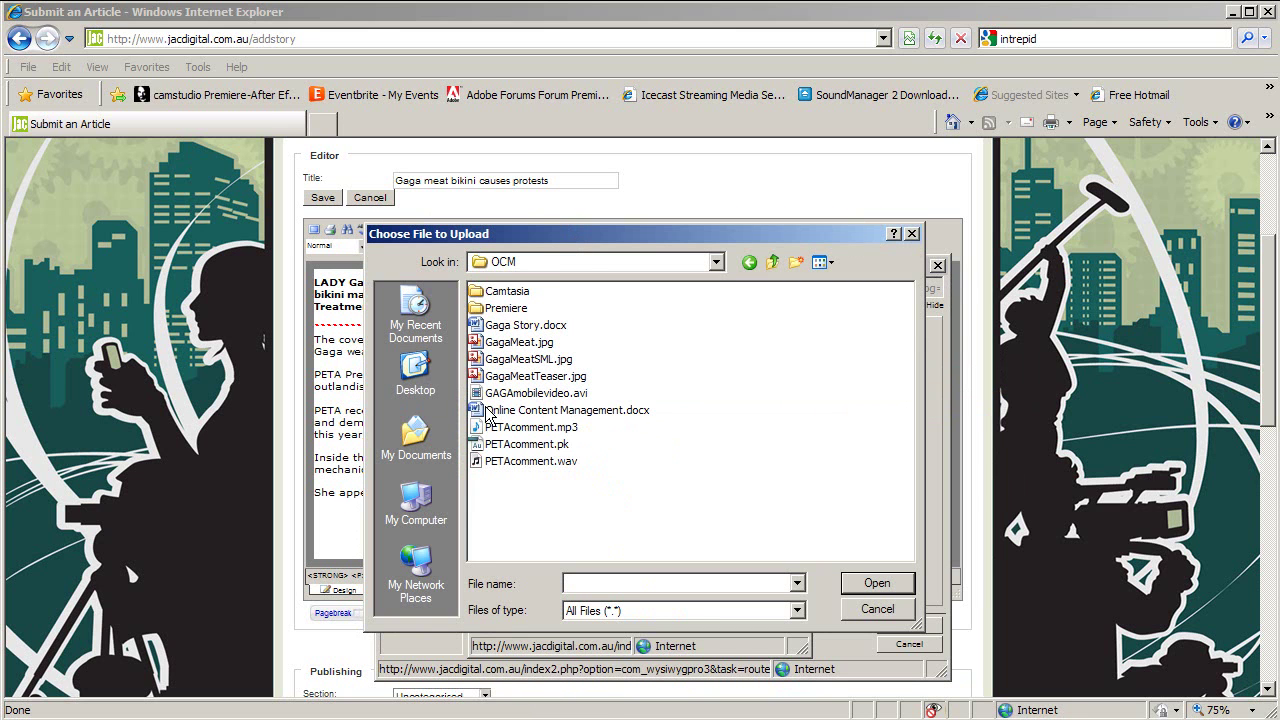
{"action": "left_click", "coordinate": [487, 378]}
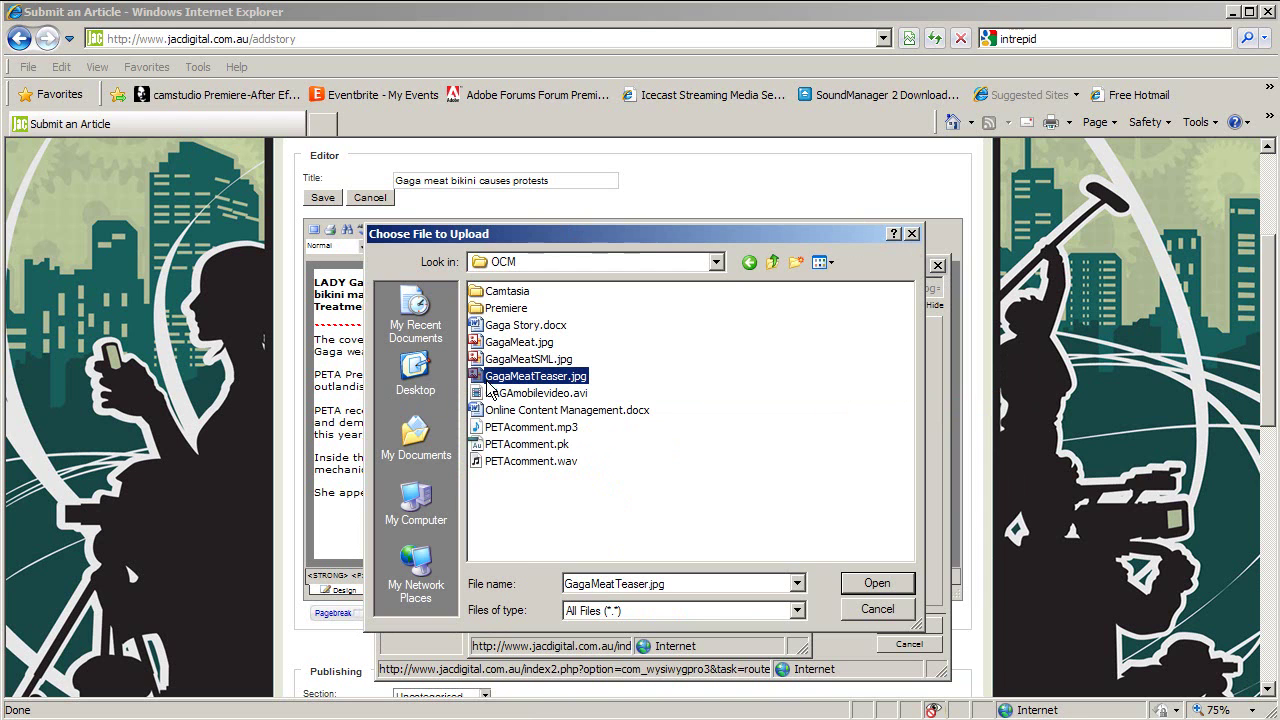
{"action": "left_click", "coordinate": [855, 584]}
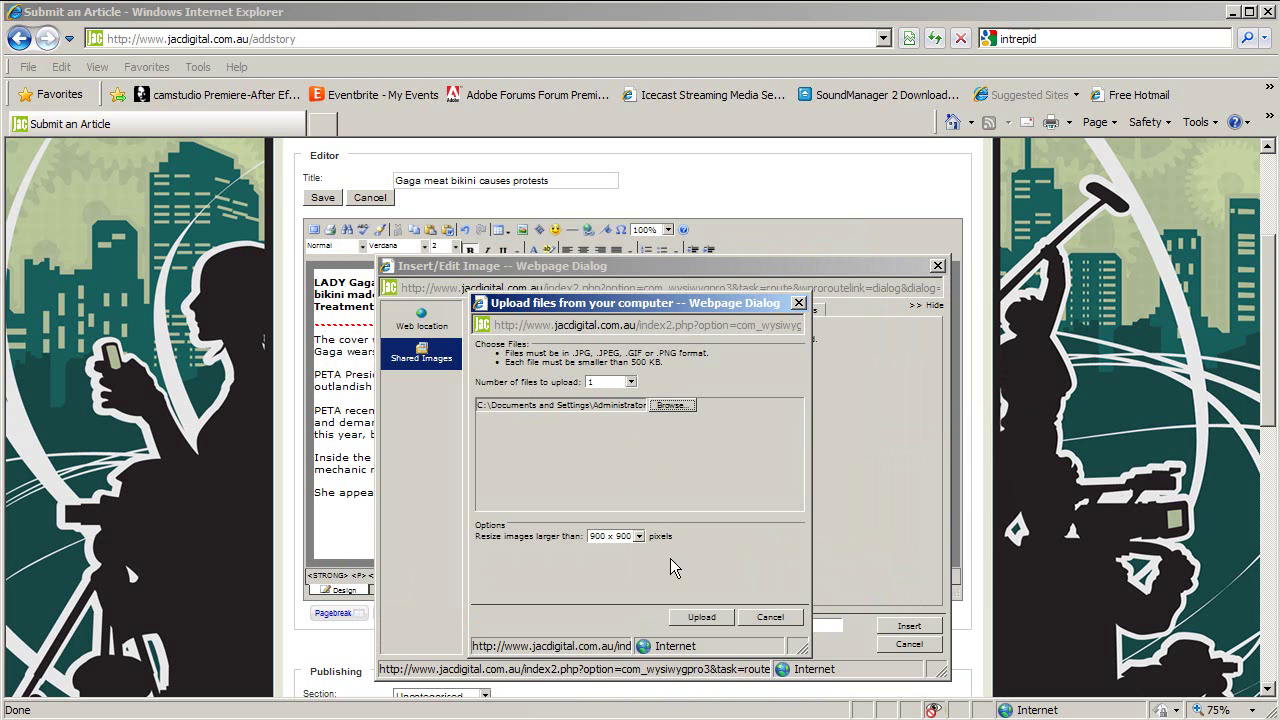
{"action": "left_click", "coordinate": [694, 617]}
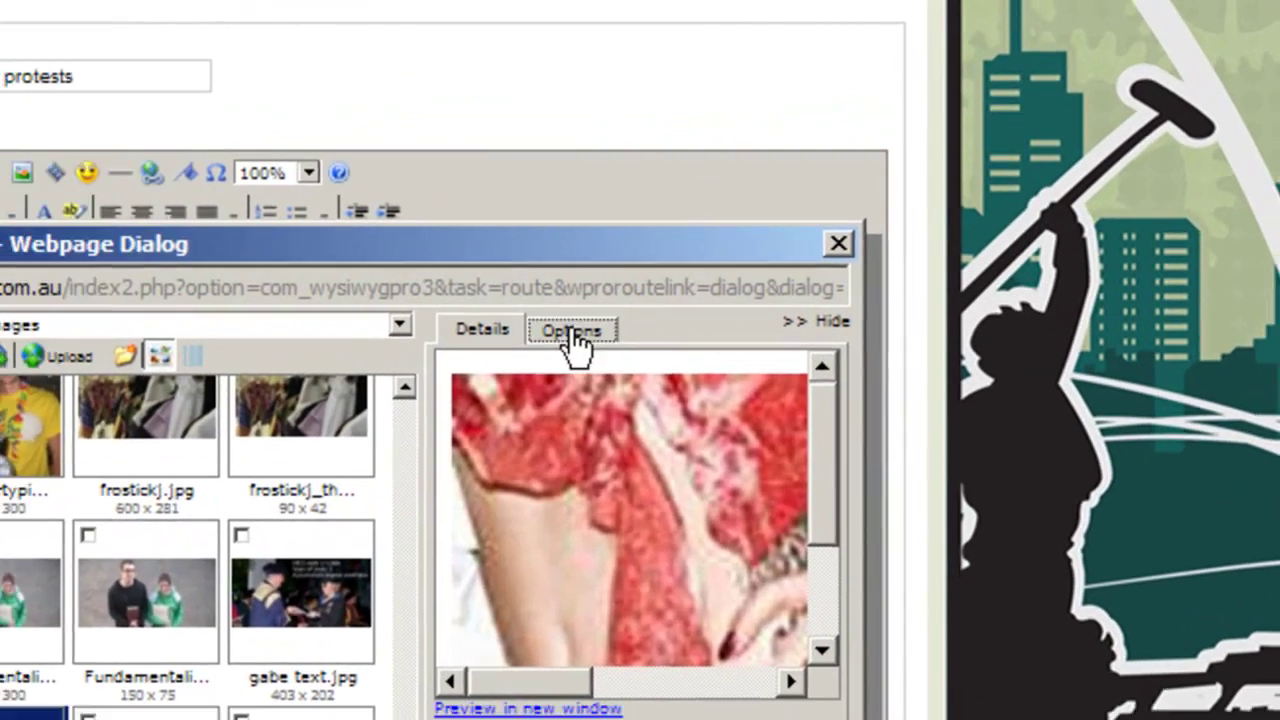
Step: Insert the uploaded image with text flow Float left and 10-pixel distances to the surrounding text, and preview the story
{"action": "left_click", "coordinate": [560, 331]}
{"action": "left_click", "coordinate": [818, 428]}
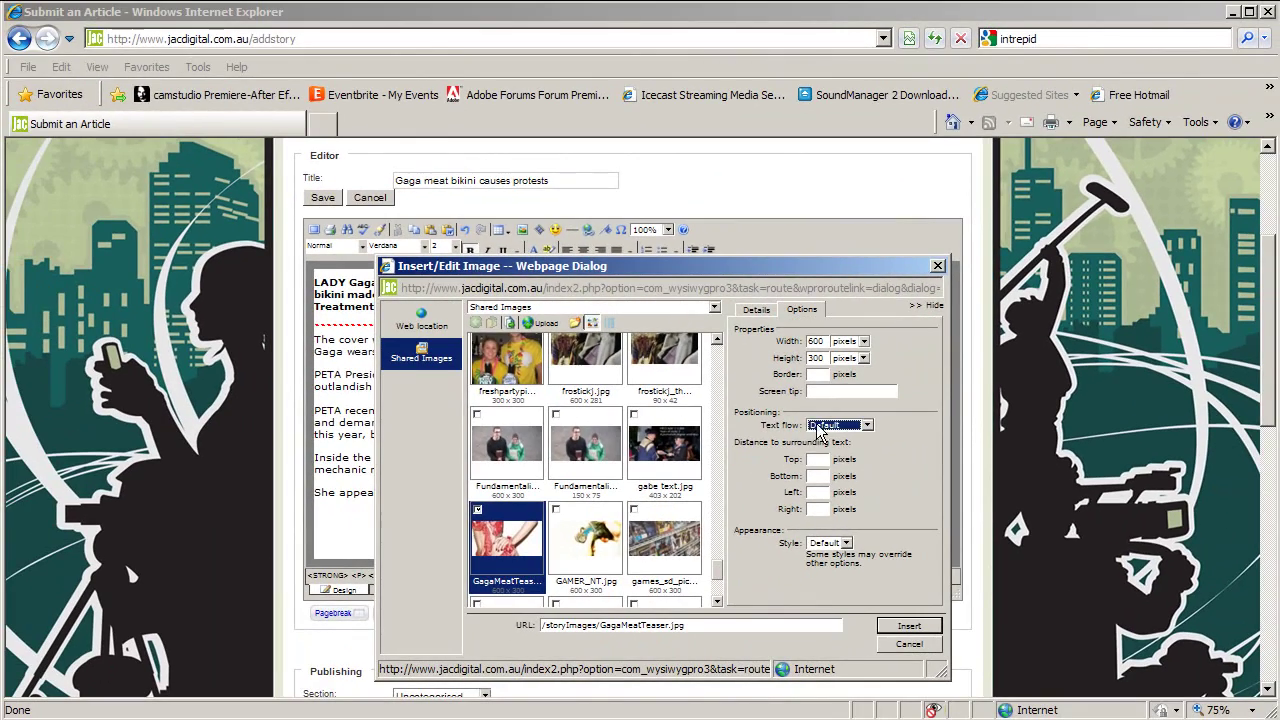
{"action": "left_click", "coordinate": [818, 428]}
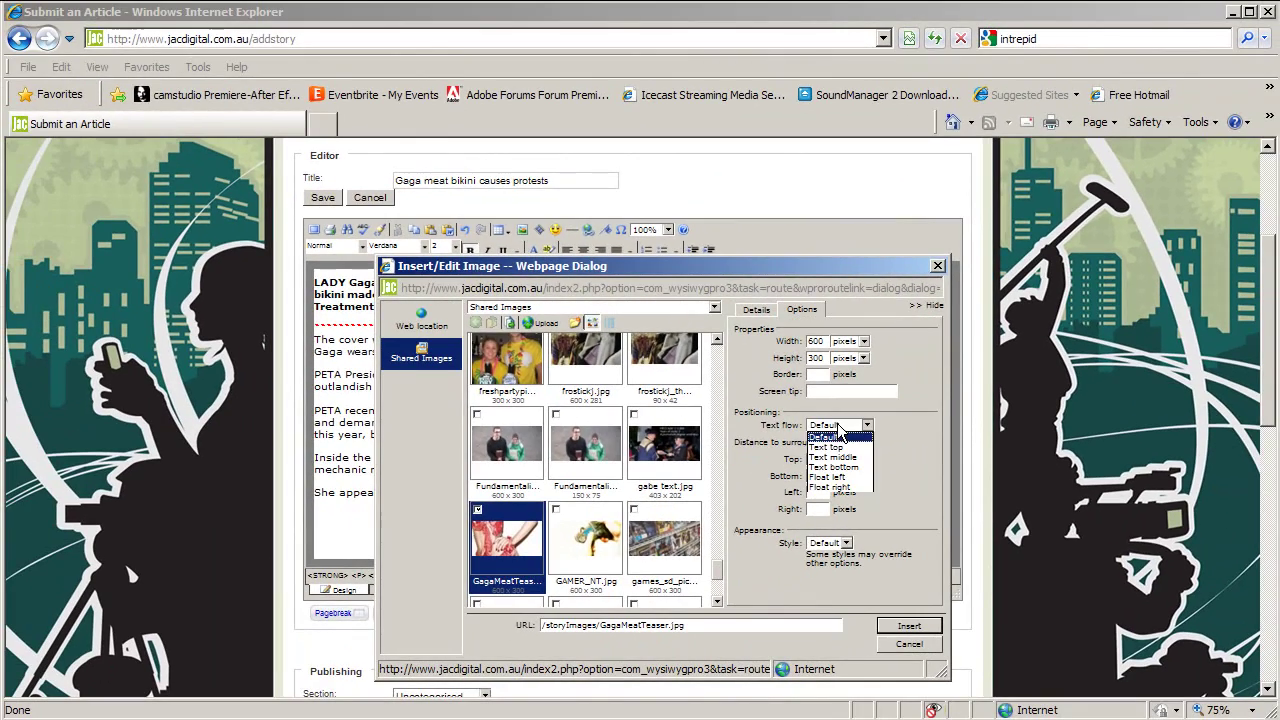
{"action": "left_click", "coordinate": [834, 479]}
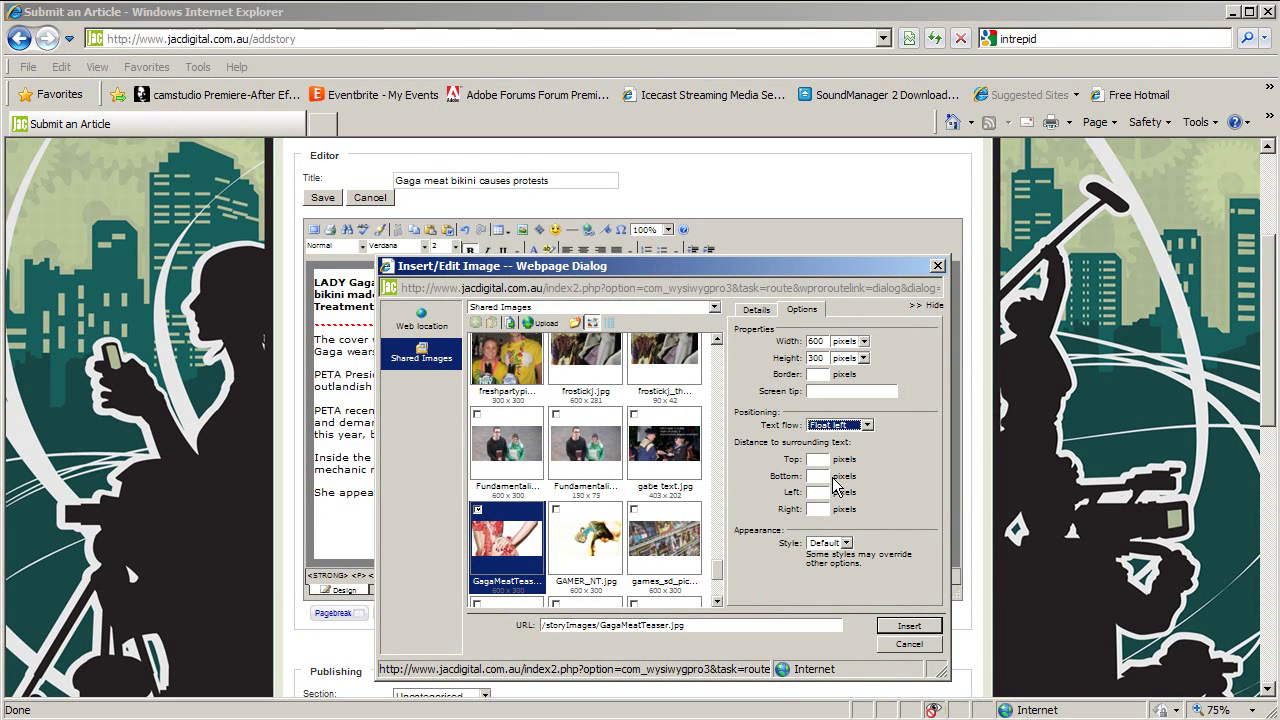
{"action": "left_click", "coordinate": [819, 458]}
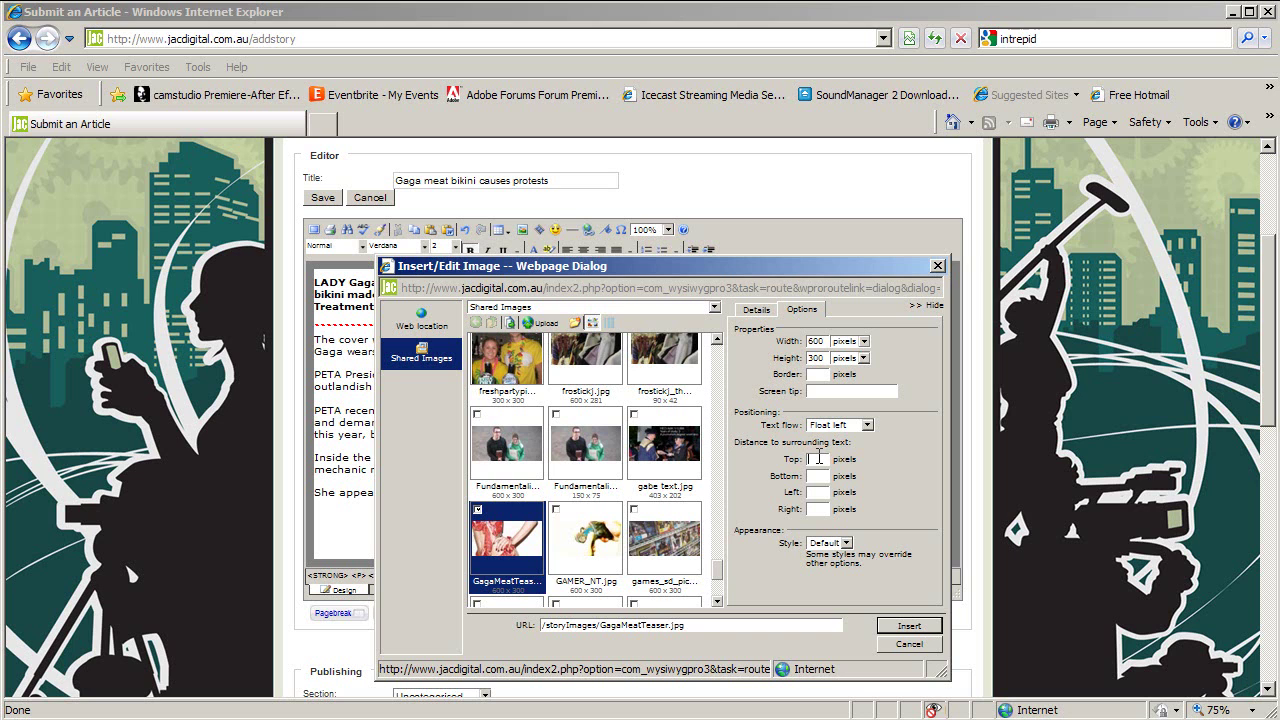
{"action": "type", "text": "1010"}
{"action": "left_click", "coordinate": [906, 631]}
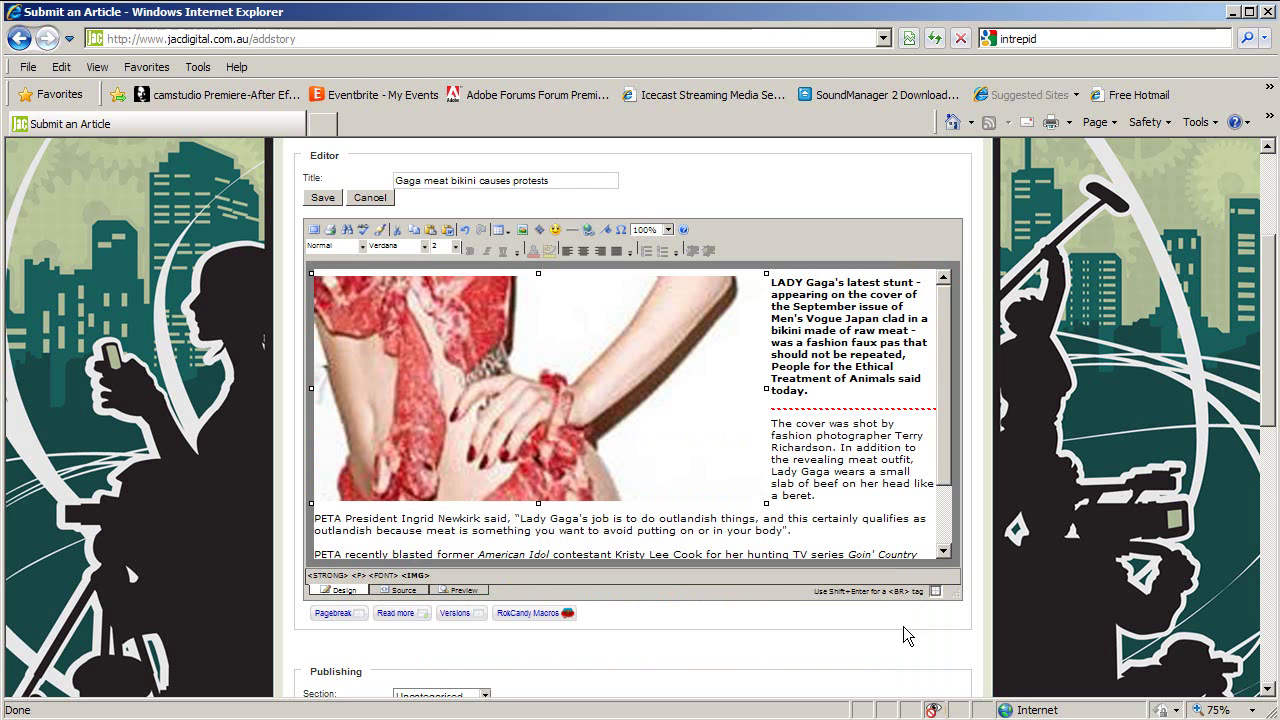
{"action": "left_click", "coordinate": [812, 475]}
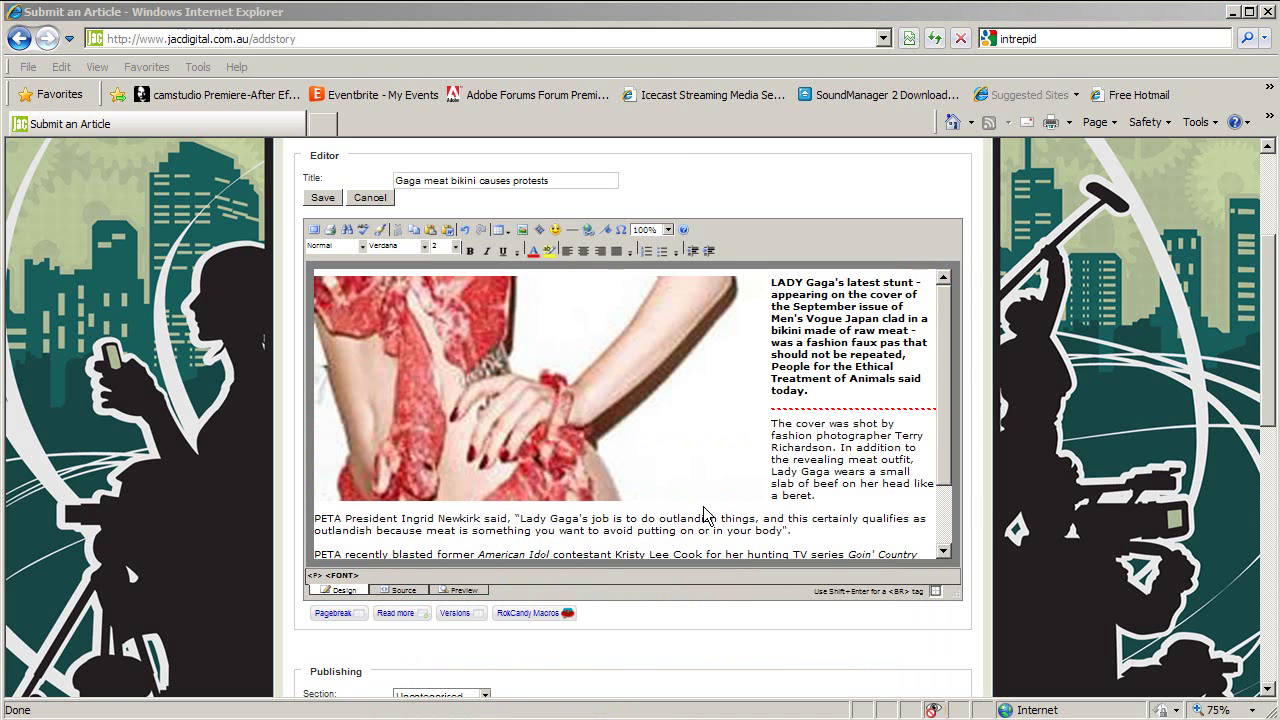
{"action": "left_click", "coordinate": [455, 589]}
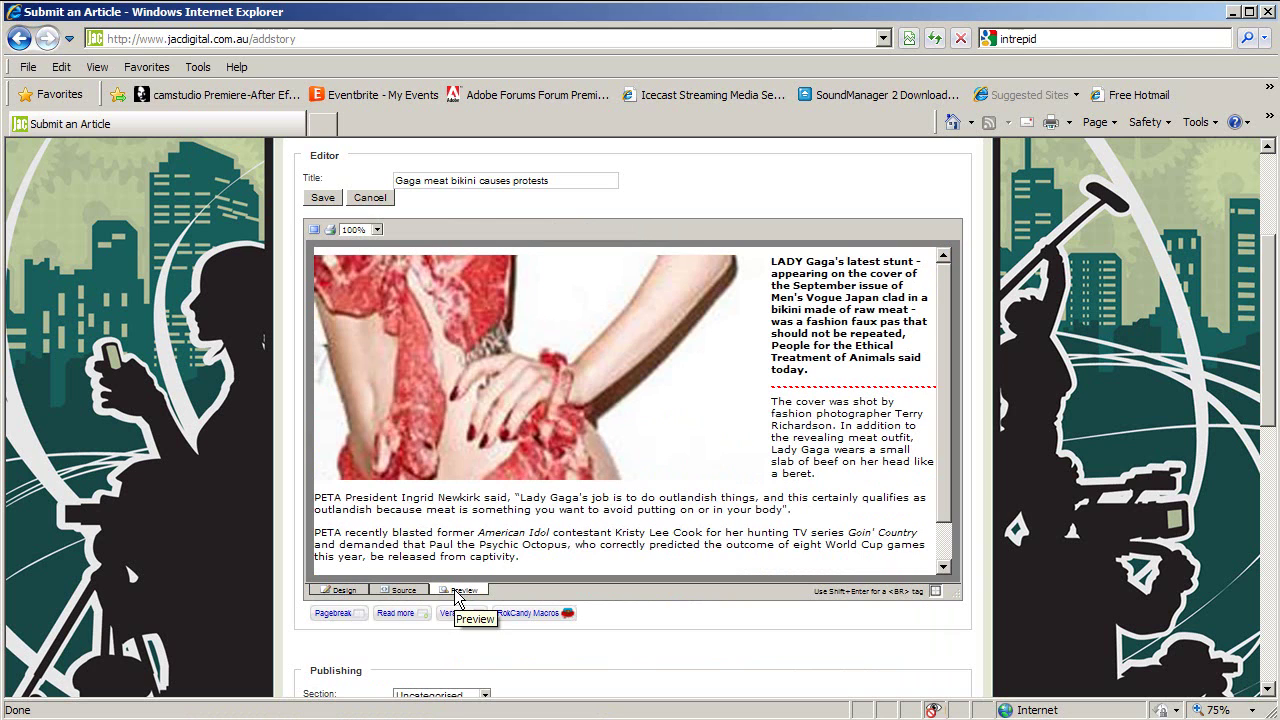
Step: Set the story's publishing section to Stories and its category to Training
{"action": "scroll", "coordinate": [485, 317], "scroll_direction": "down", "scroll_amount": 4}
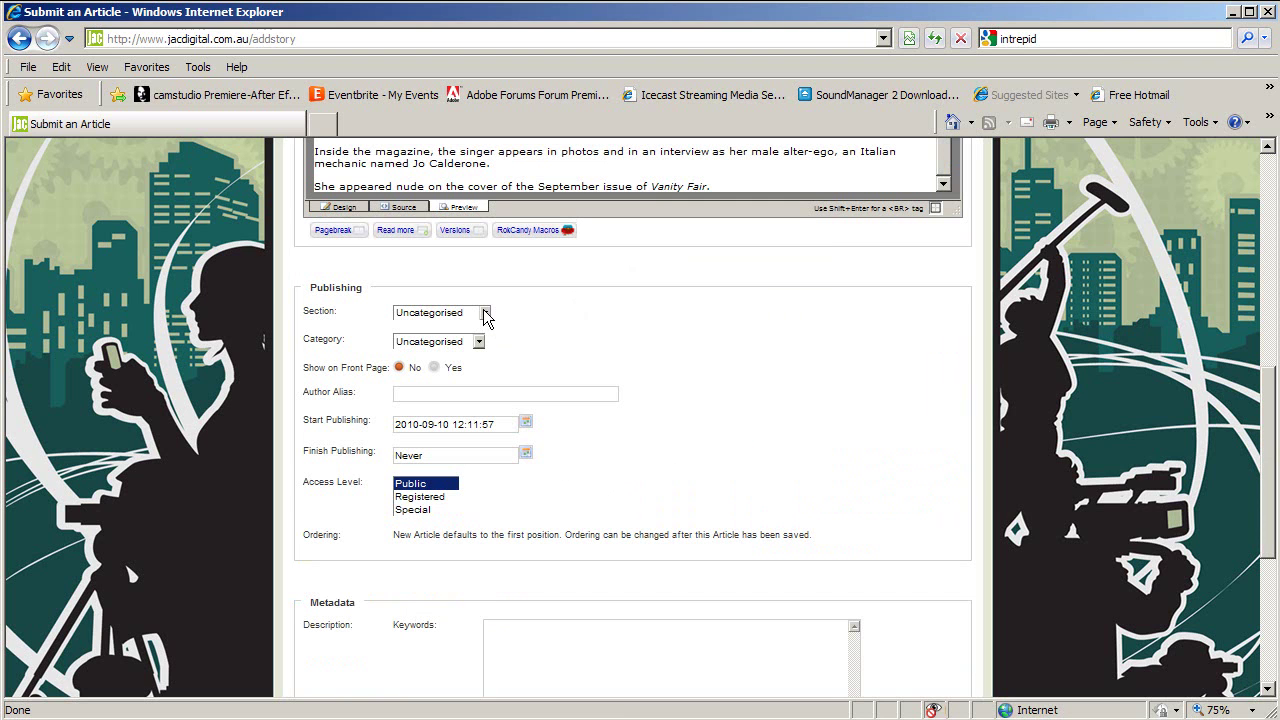
{"action": "left_click", "coordinate": [485, 314]}
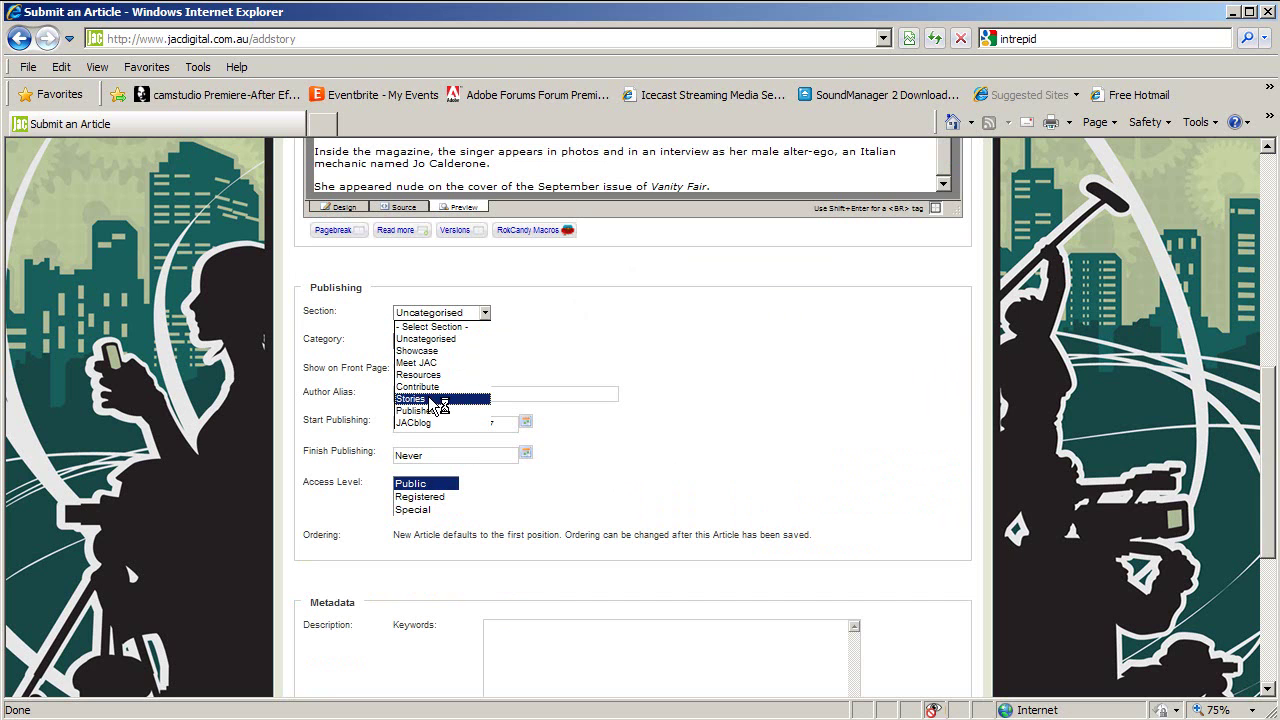
{"action": "left_click", "coordinate": [428, 398]}
{"action": "left_click", "coordinate": [477, 341]}
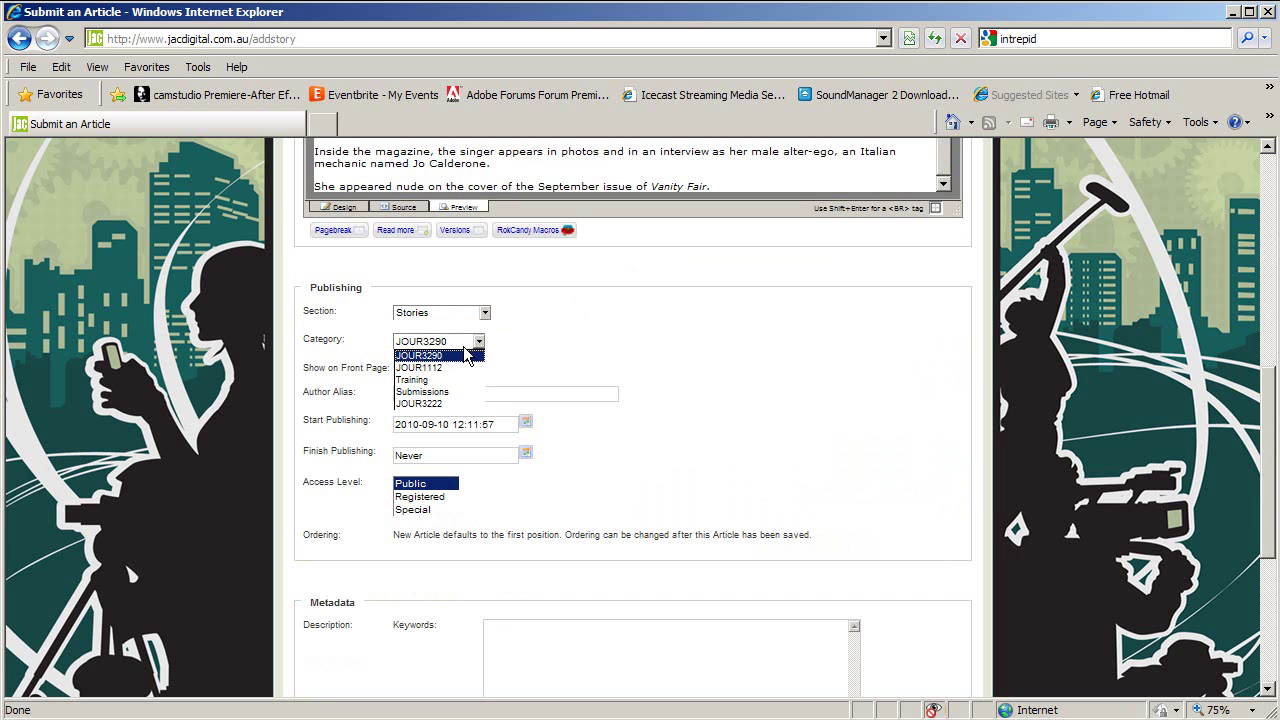
{"action": "left_click", "coordinate": [455, 379]}
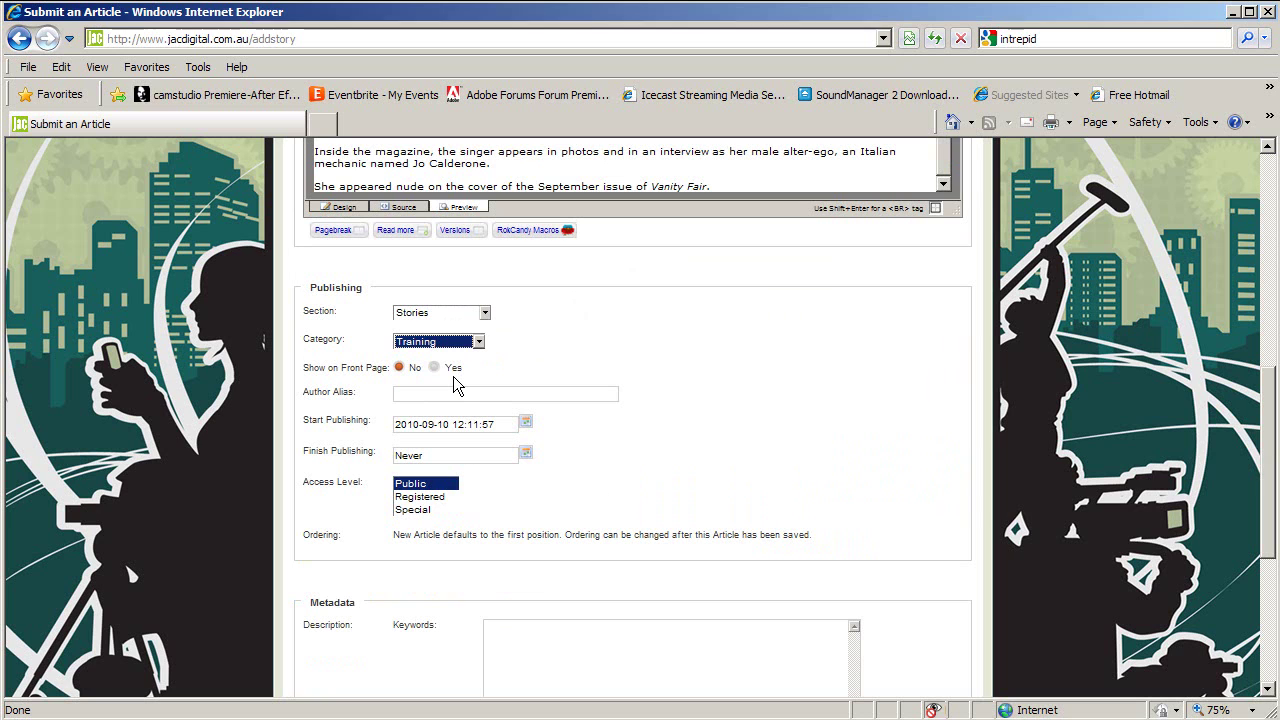
Step: Enter the author's name as the author alias and add the metadata keywords Gaga, meat, PETA
{"action": "left_click", "coordinate": [450, 383]}
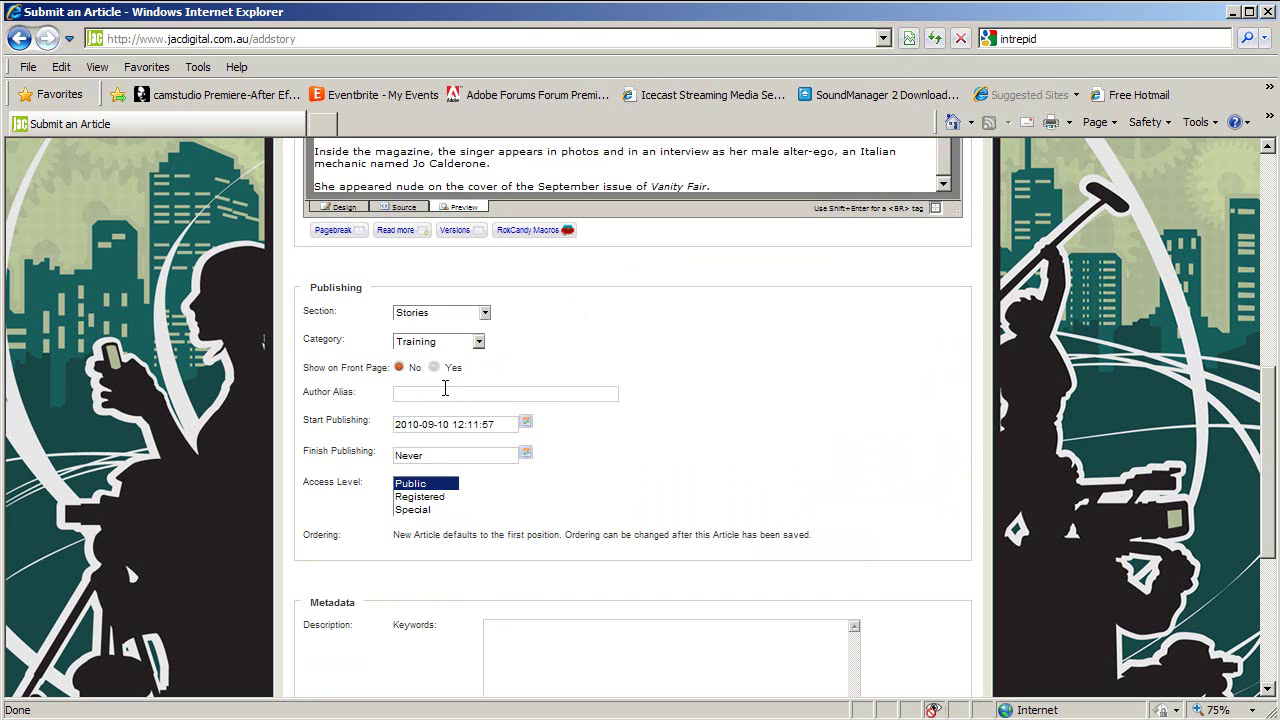
{"action": "type", "text": "Author Brown"}
{"action": "scroll", "coordinate": [537, 398], "scroll_direction": "down", "scroll_amount": 3}
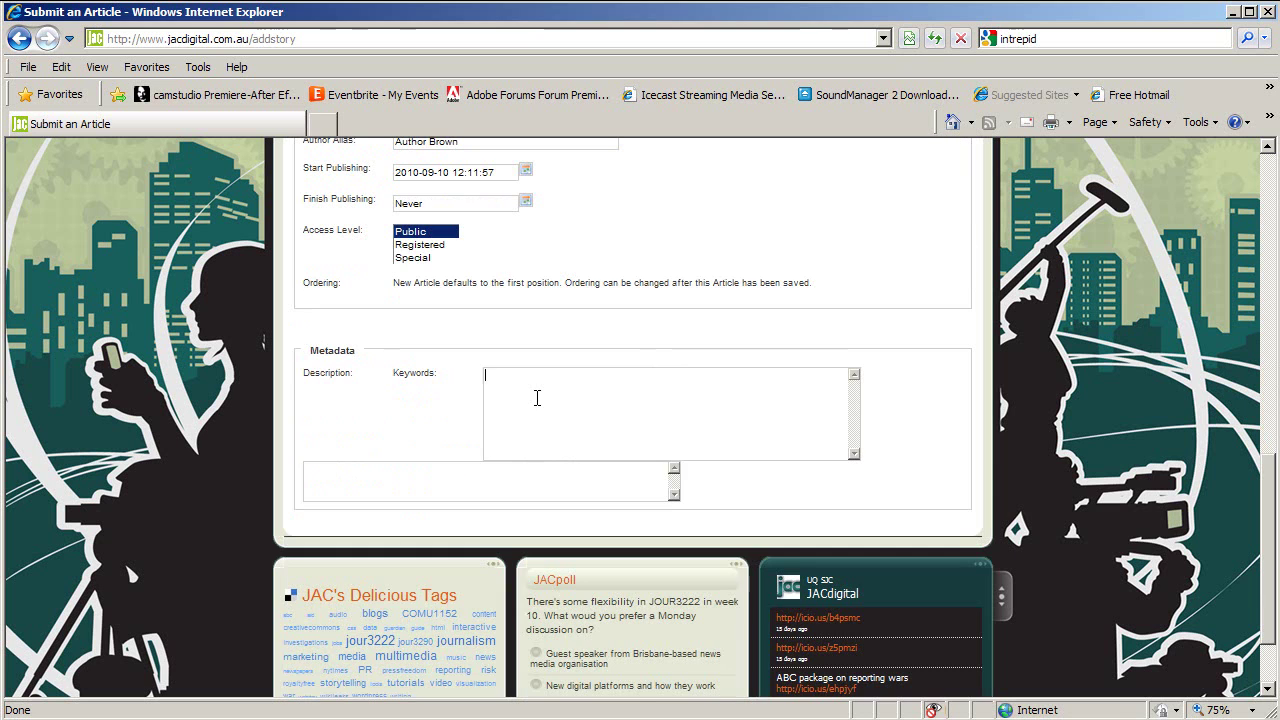
{"action": "type", "text": "Gaga, meat, PETA"}
Step: Save the story as a submission and reopen it for editing from the site's Queue
{"action": "scroll", "coordinate": [519, 416], "scroll_direction": "up", "scroll_amount": 5}
{"action": "scroll", "coordinate": [519, 416], "scroll_direction": "up", "scroll_amount": 1}
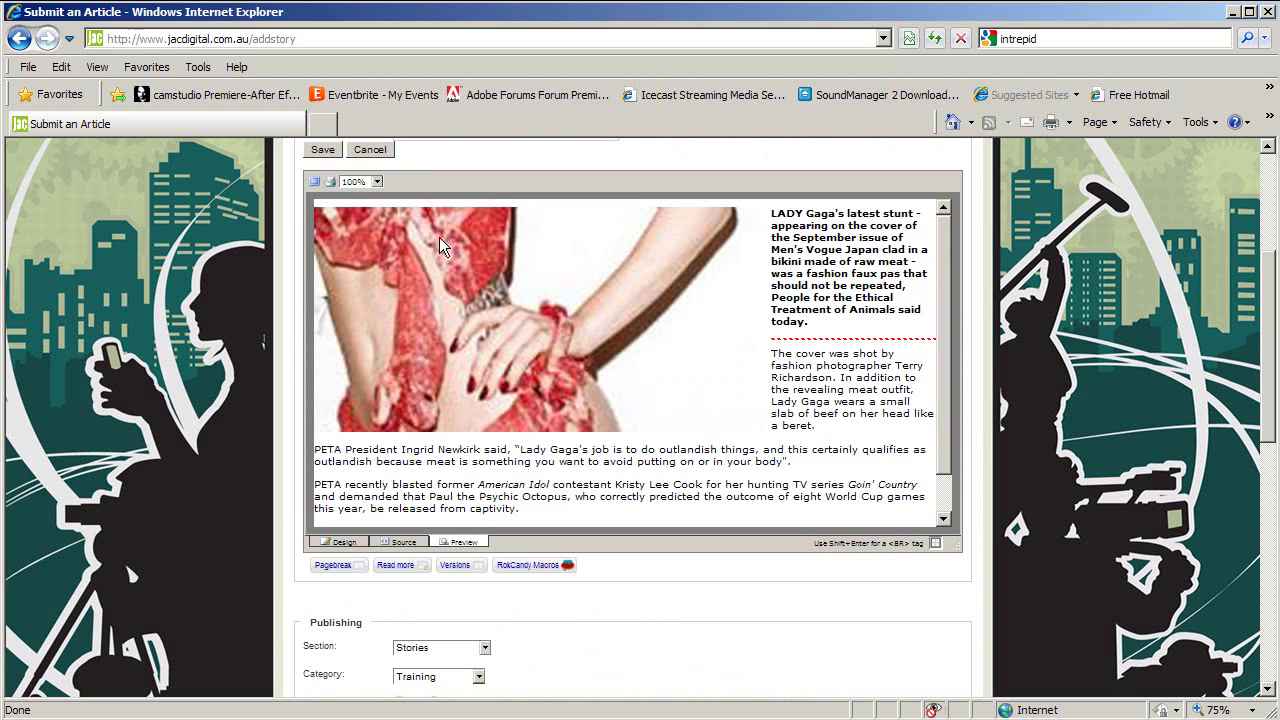
{"action": "left_click", "coordinate": [318, 150]}
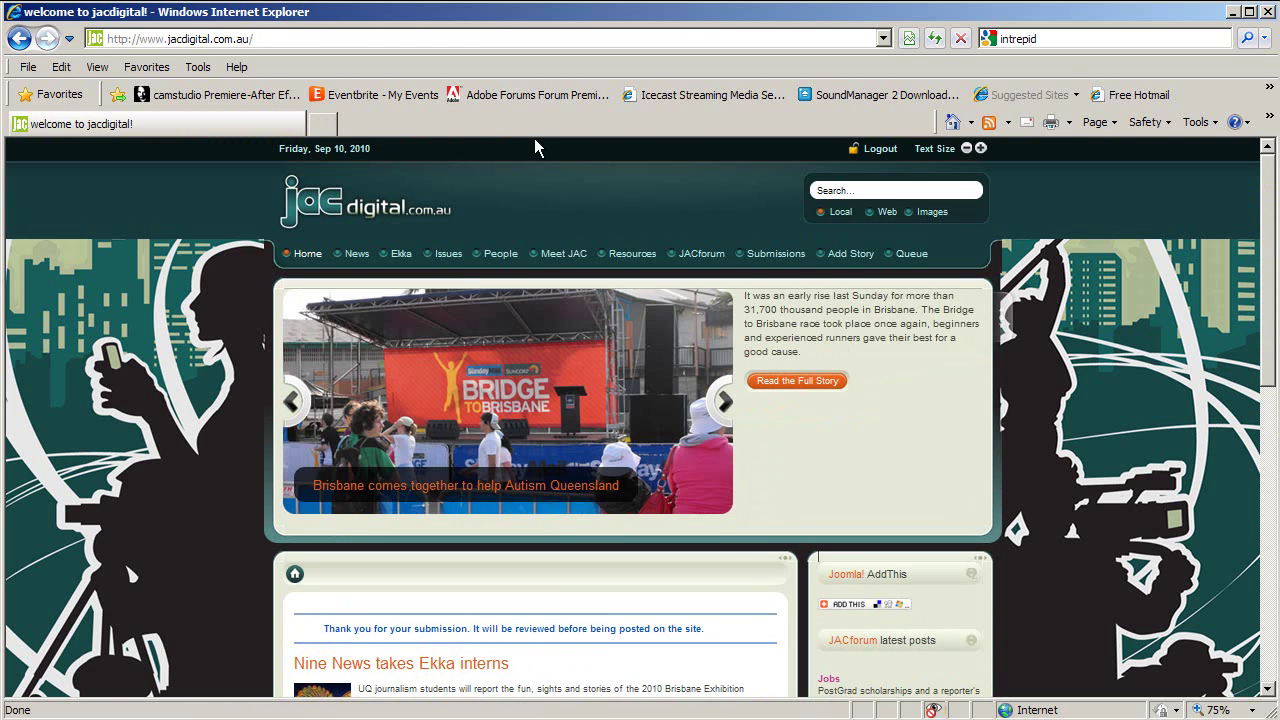
{"action": "left_click", "coordinate": [907, 258]}
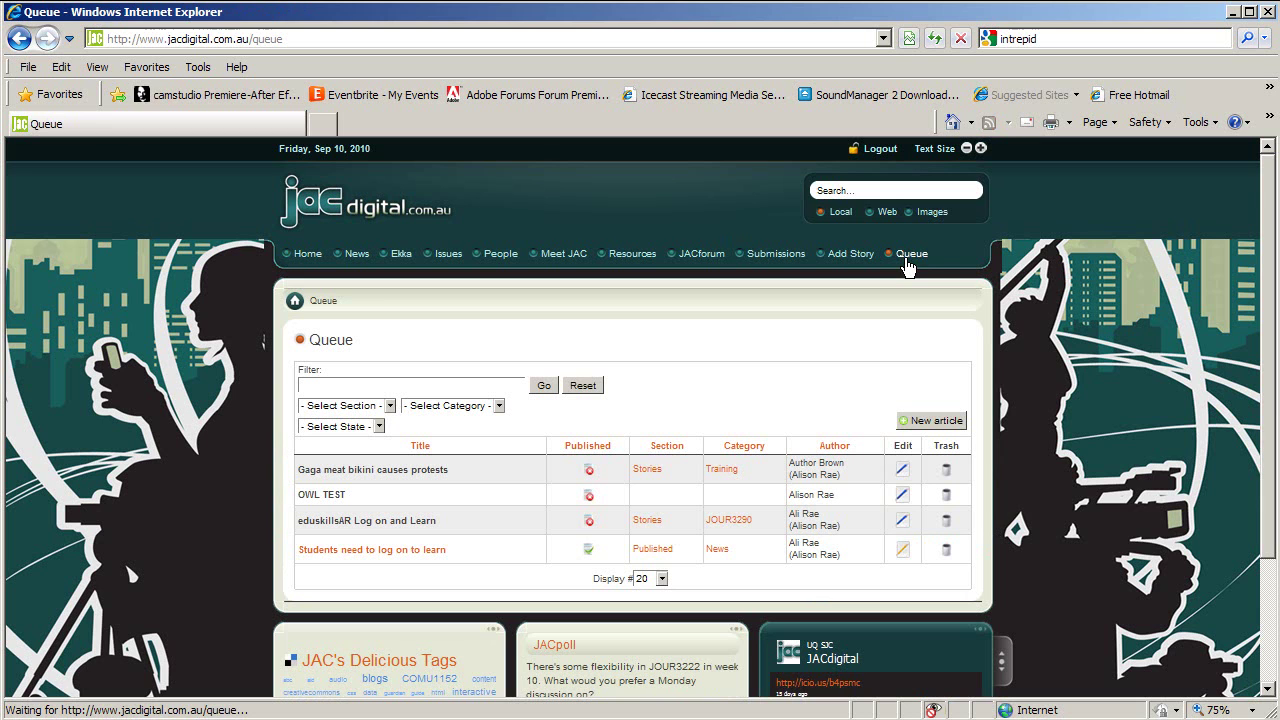
{"action": "left_click", "coordinate": [904, 474]}
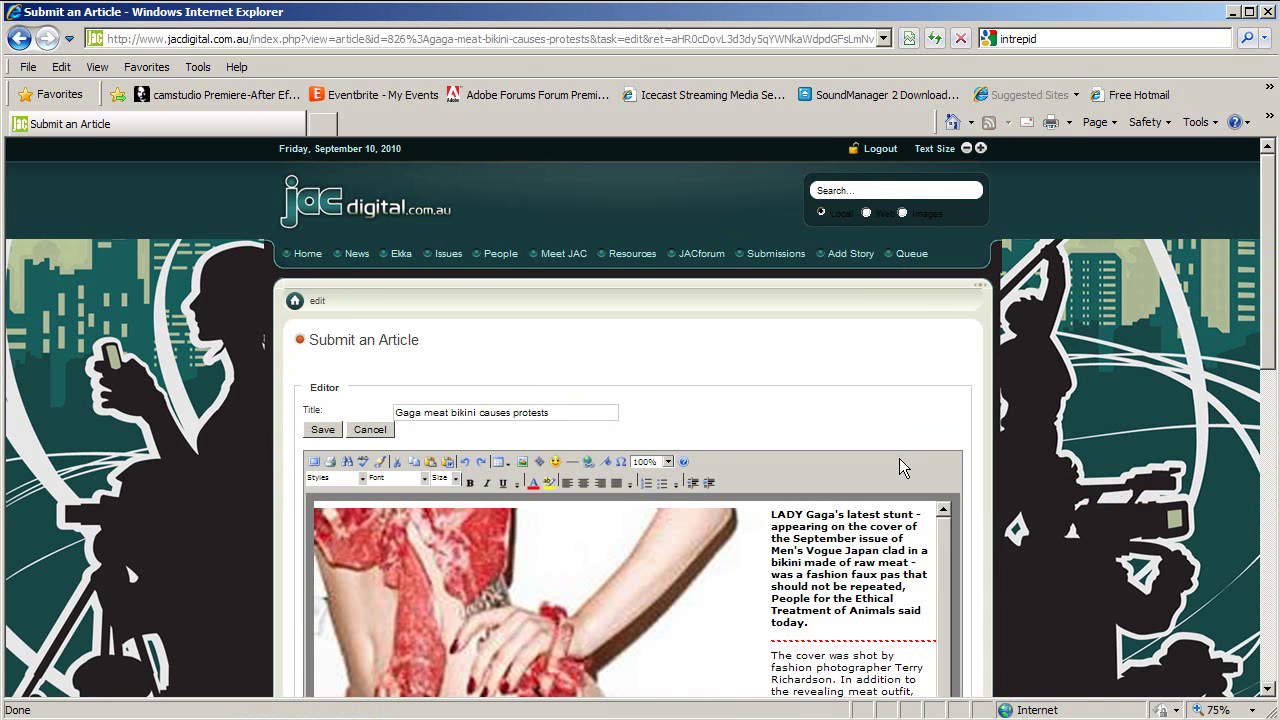